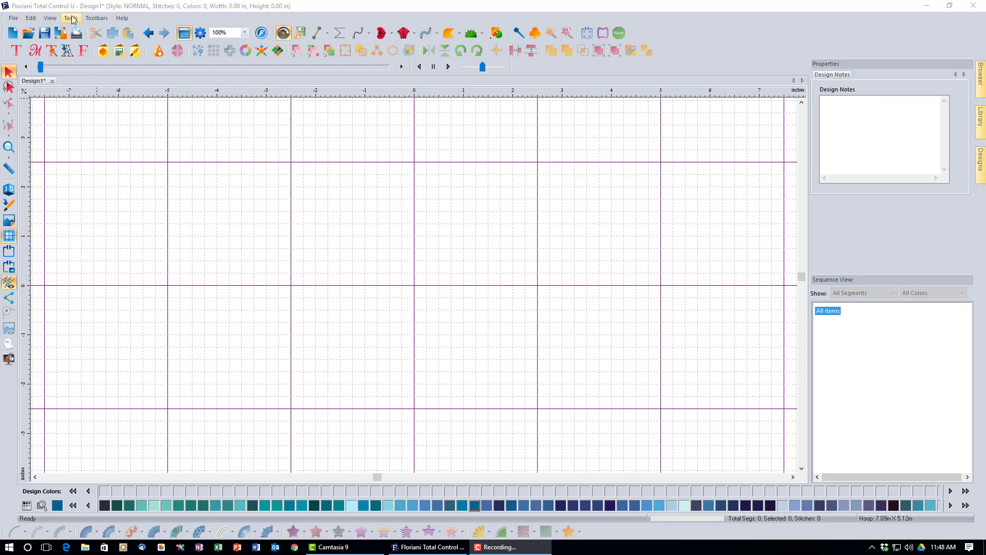
Preview motif patterns 203.pfl and 204.pfl, and load 205.pfl into the design.
click(72, 20)
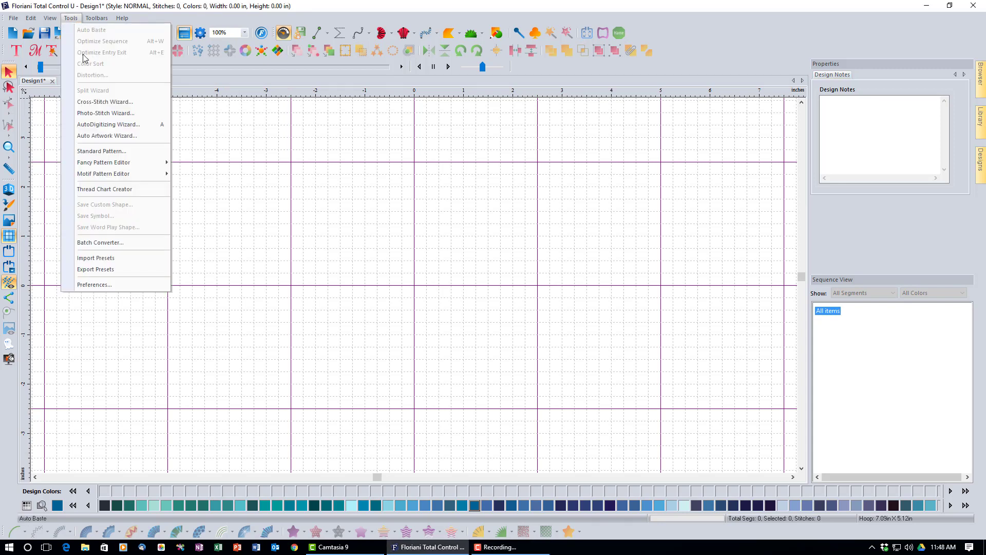
mouse_move(110, 177)
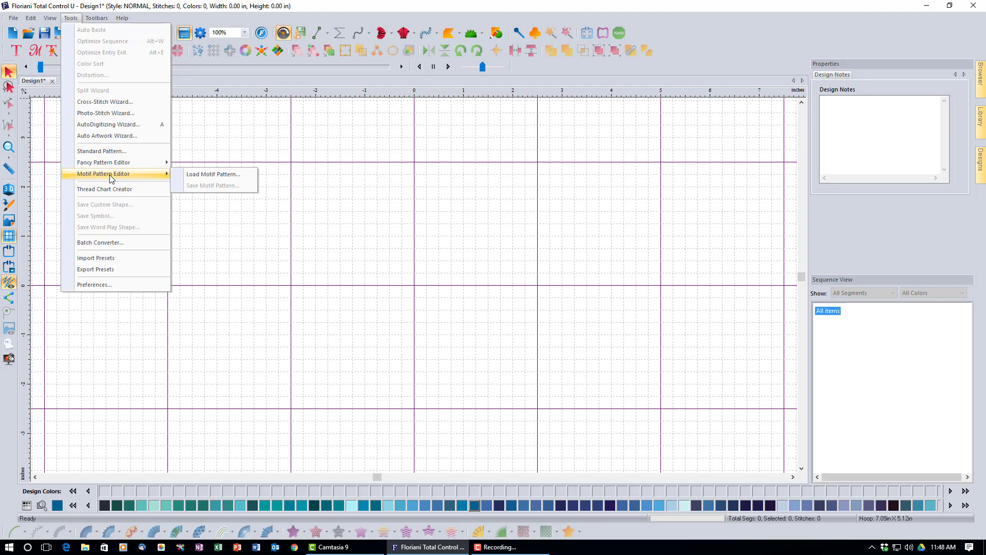
click(211, 177)
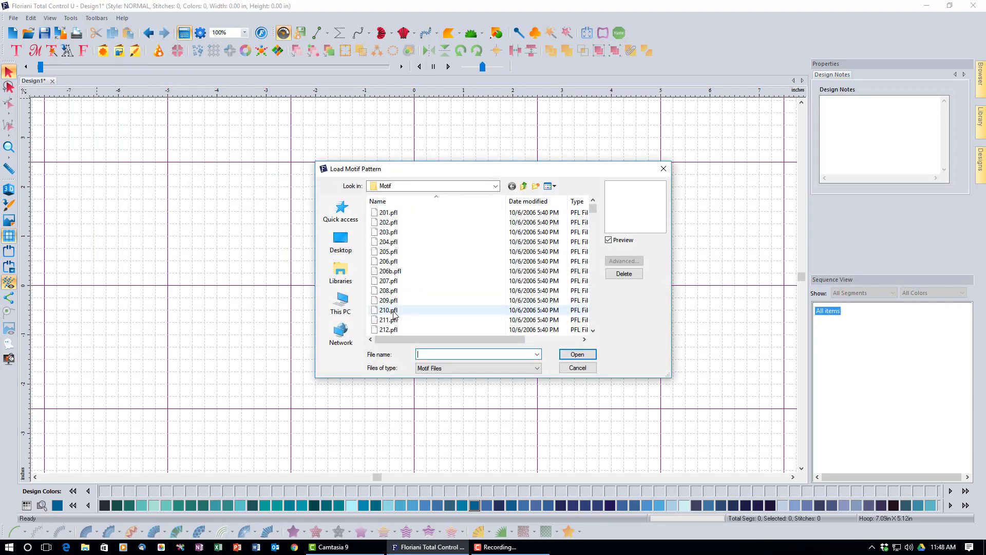
click(388, 233)
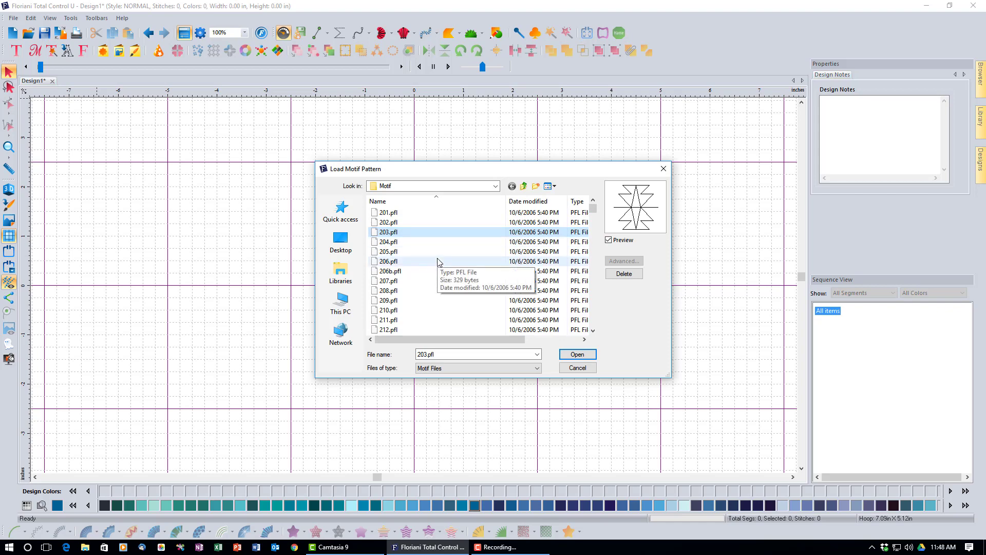
click(389, 242)
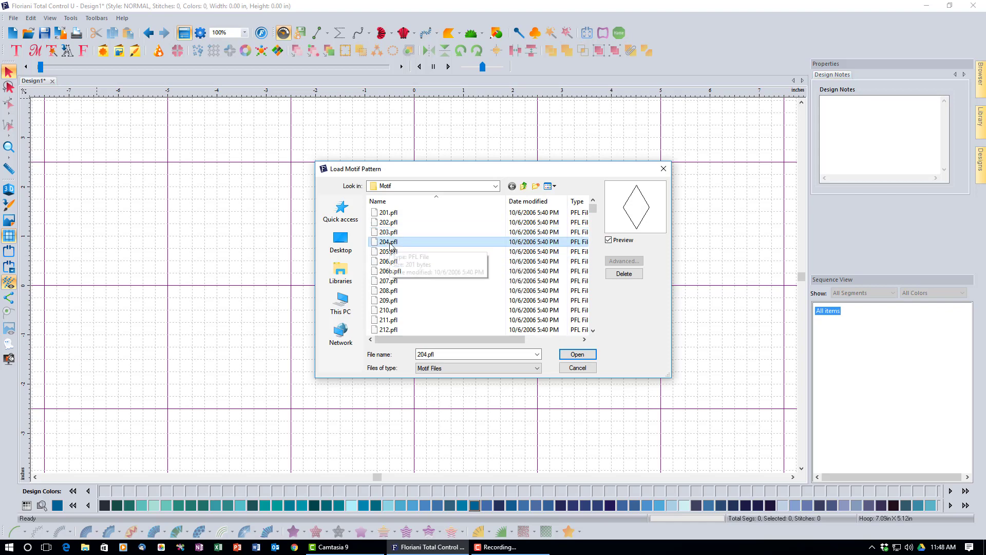
click(389, 252)
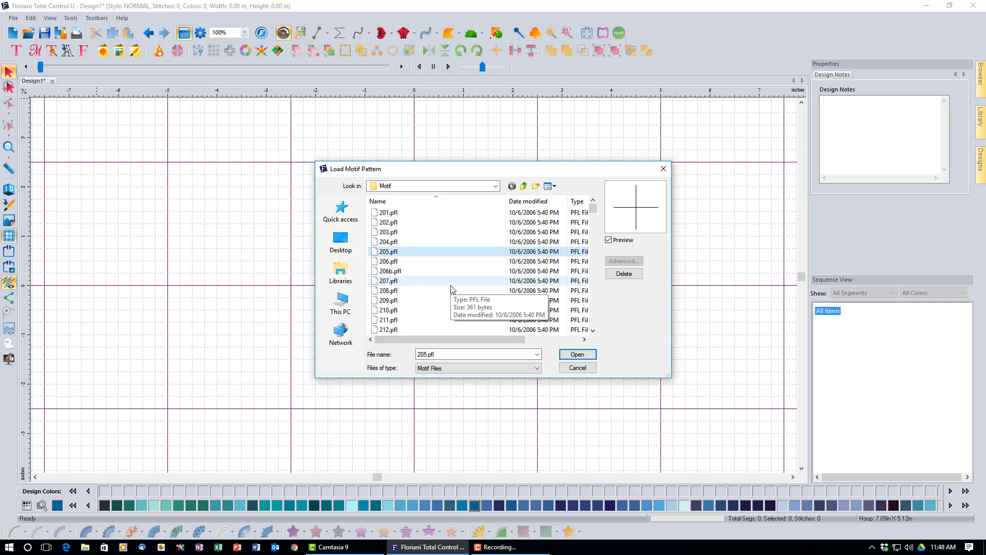
click(574, 354)
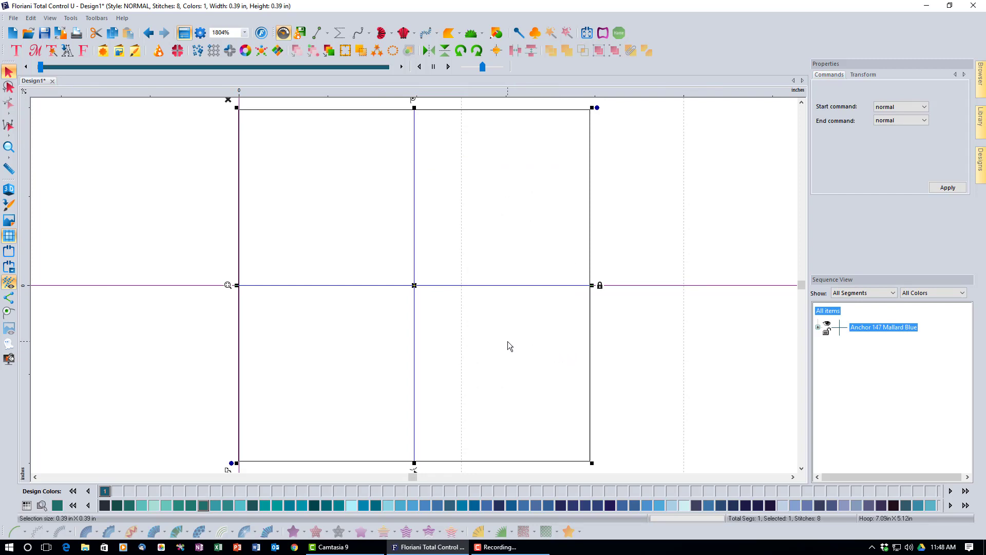
Examine the loaded motif in 3D and its dimensions in the transform properties, and delete it from the design.
click(9, 189)
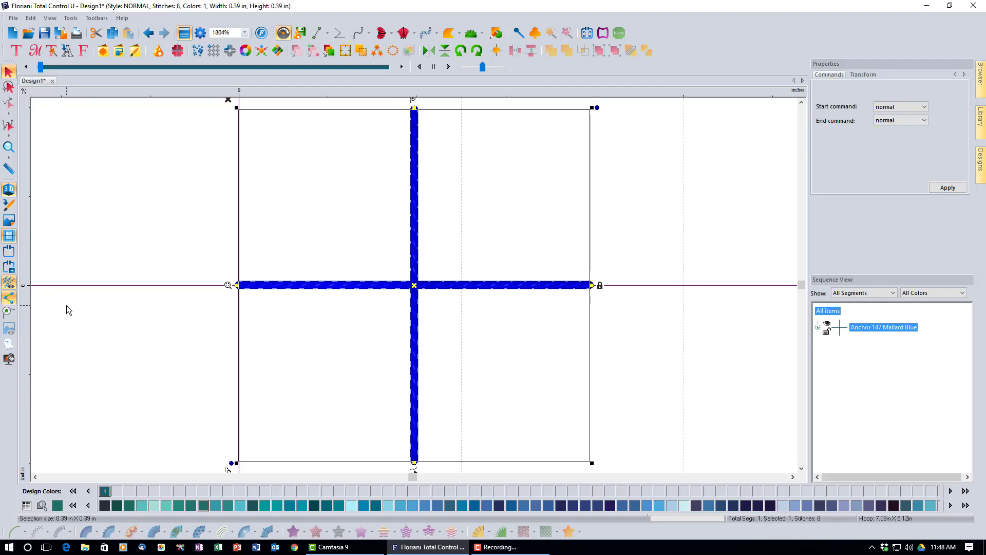
click(128, 308)
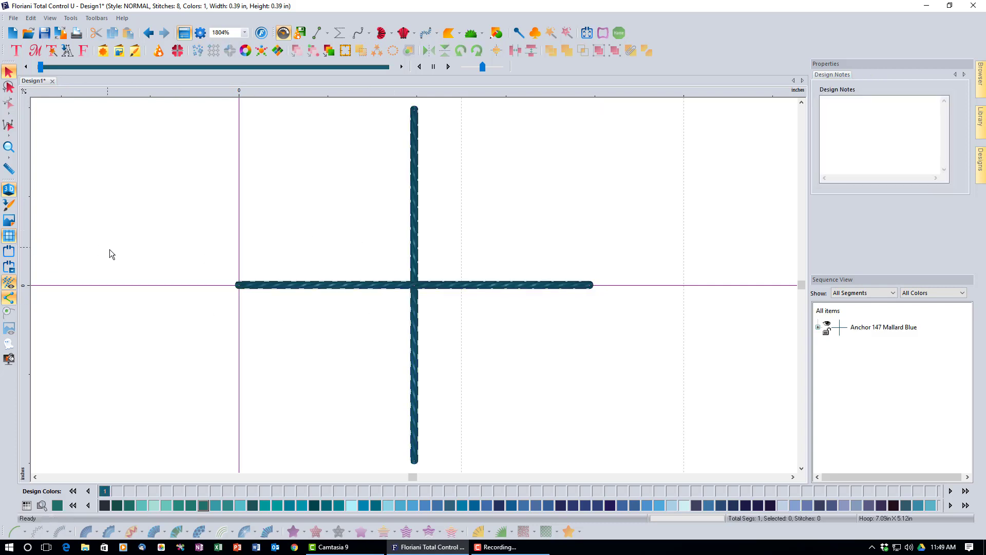
click(9, 189)
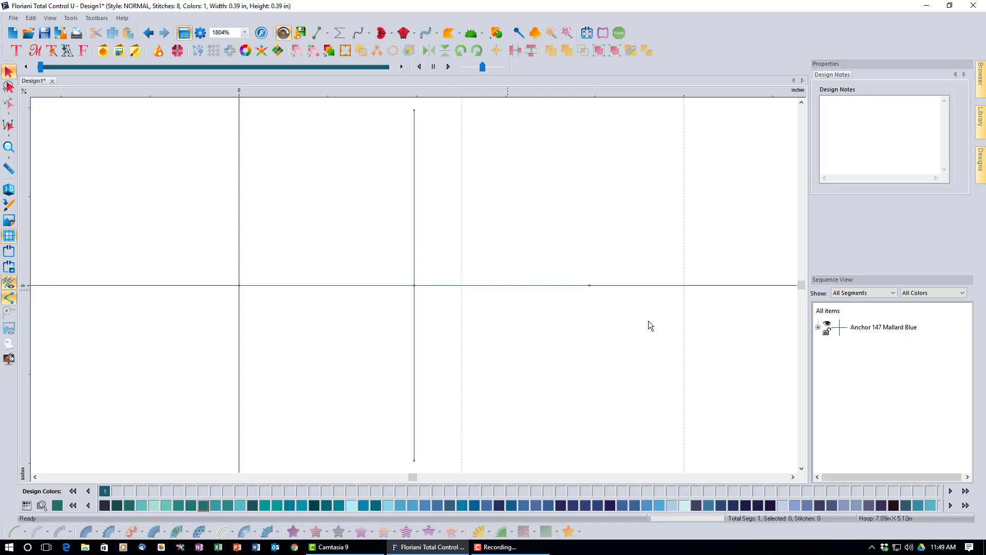
click(907, 331)
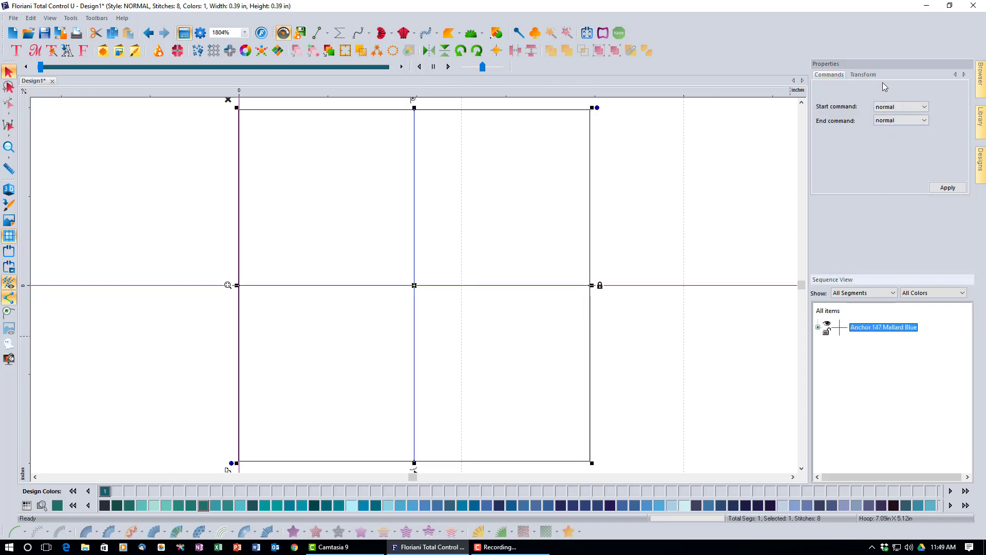
click(865, 75)
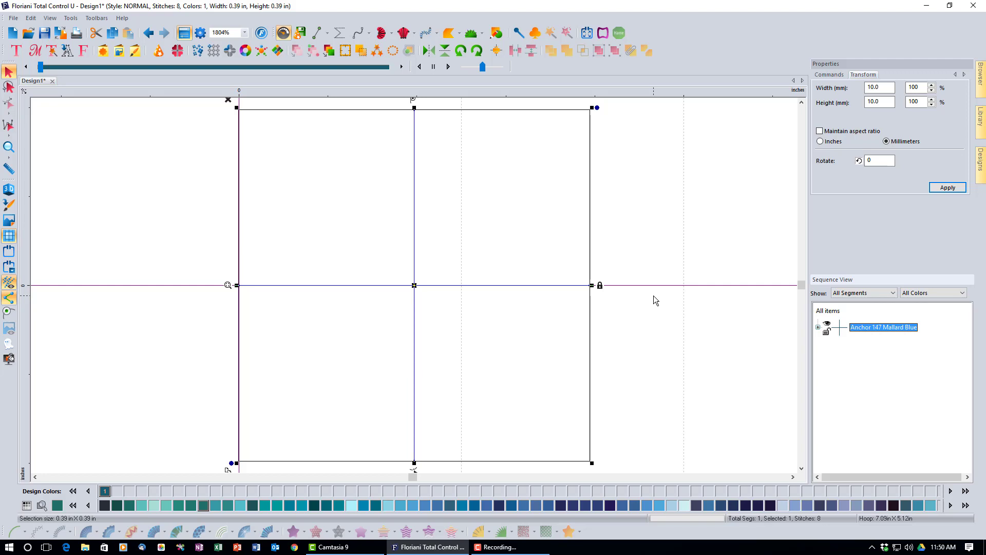
click(227, 100)
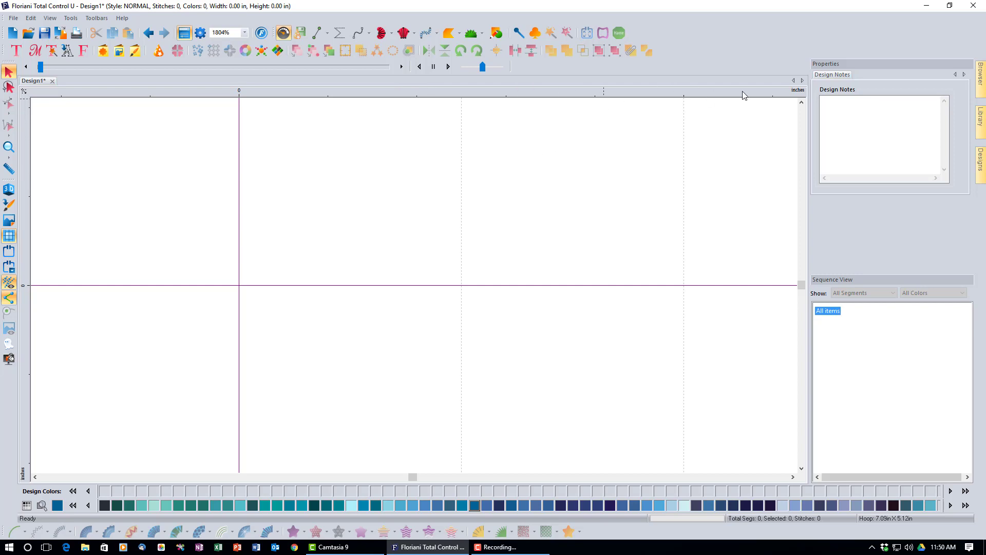
Switch the ruler units to metric and set the grid spacing to 1 mm horizontally and vertically.
right_click(566, 93)
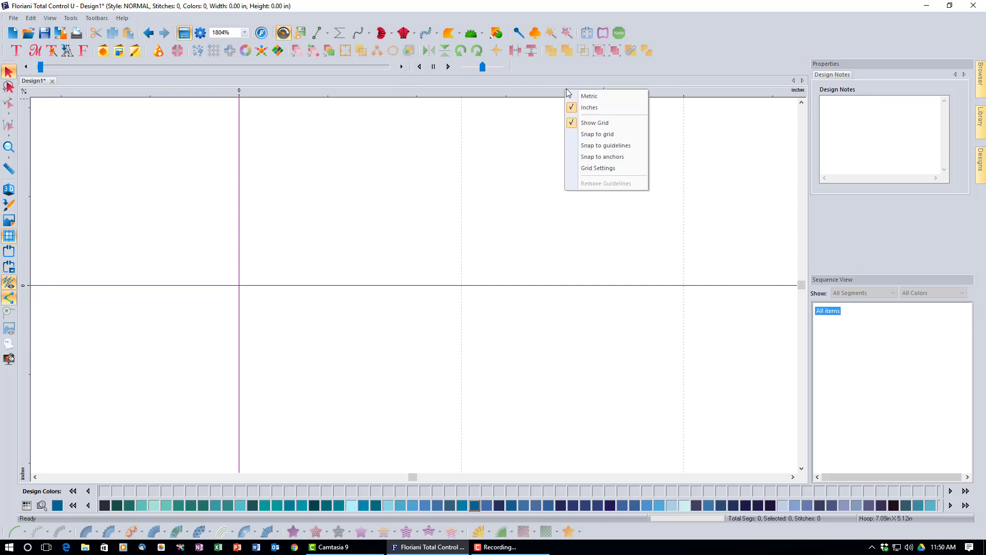
click(588, 97)
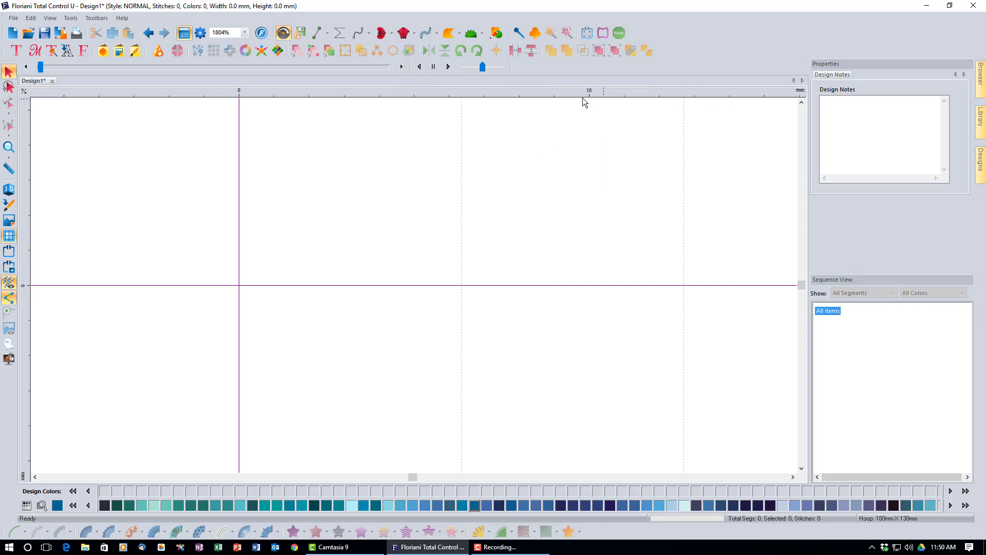
right_click(529, 94)
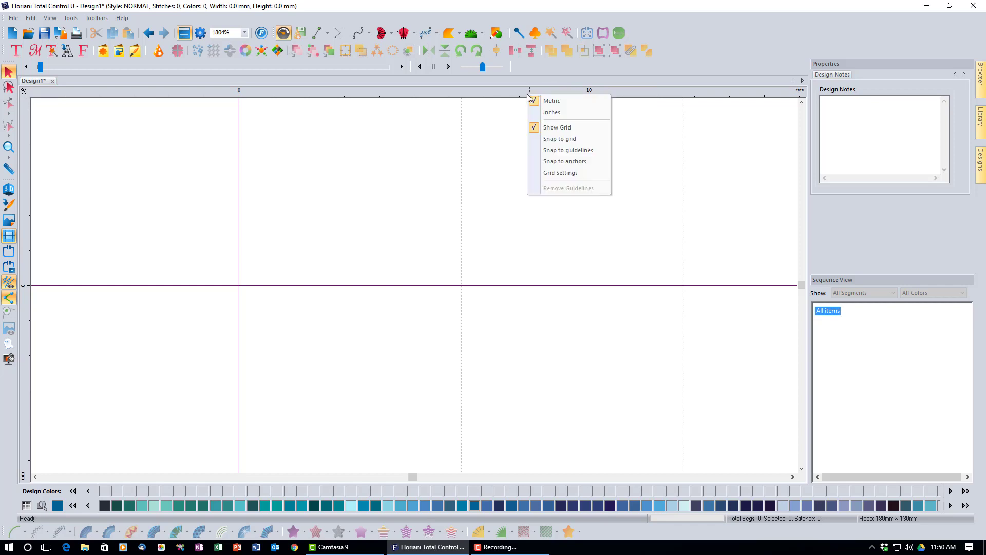
click(548, 175)
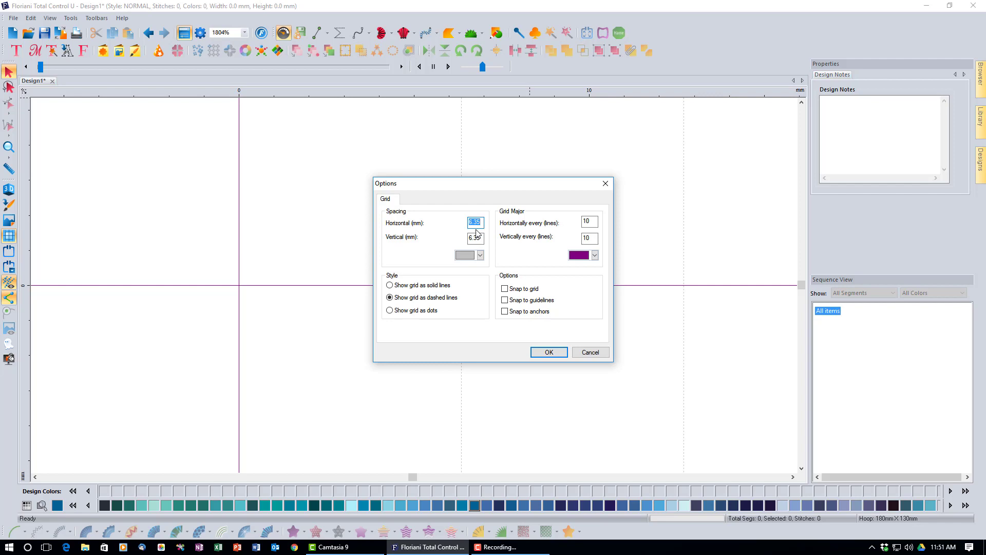
text(1)
drag(480, 238, 469, 239)
text(1)
Set the major grid lines to every 5 lines horizontally and vertically, and apply the grid settings.
drag(595, 222, 573, 222)
text(5)
key(Tab)
text(5)
click(549, 351)
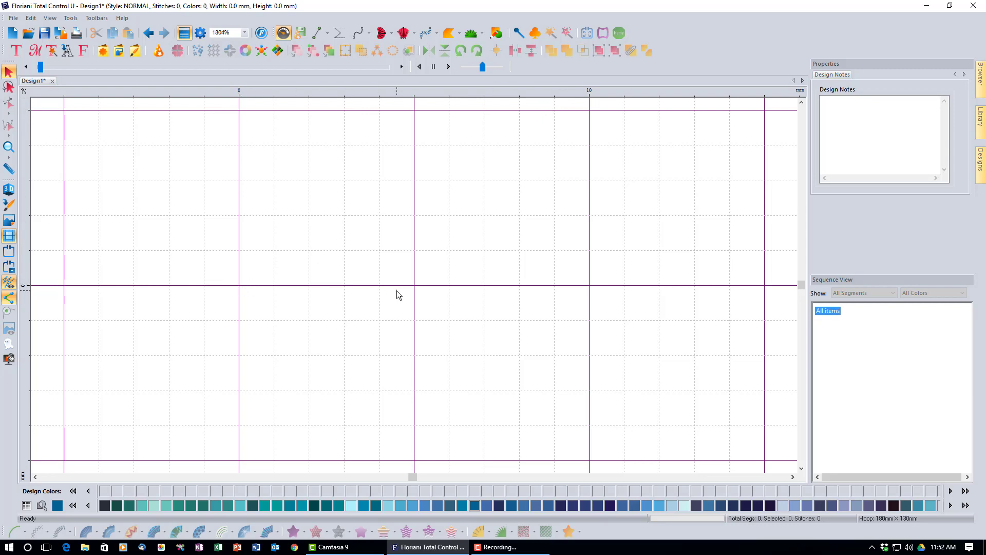
Turn on snapping to the grid.
click(36, 477)
click(36, 477)
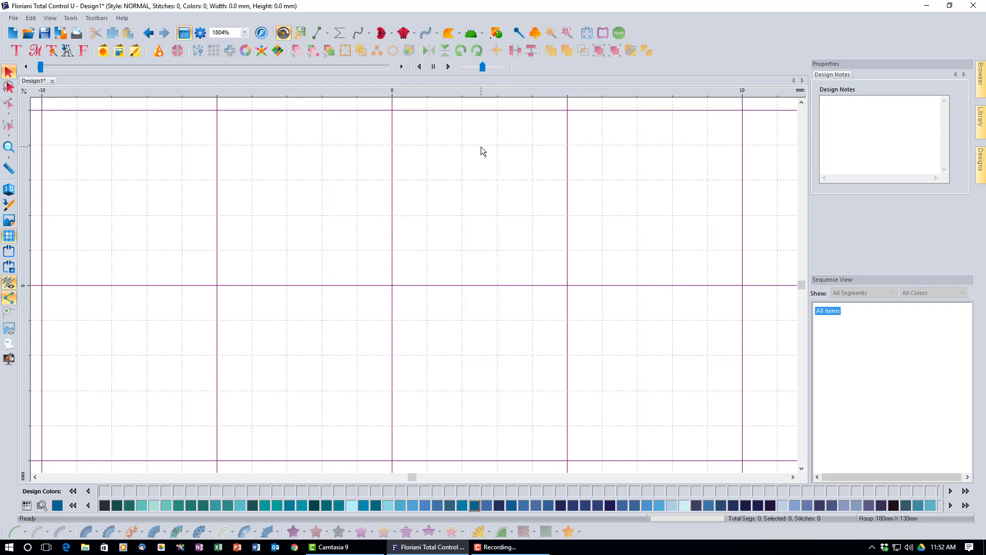
right_click(519, 92)
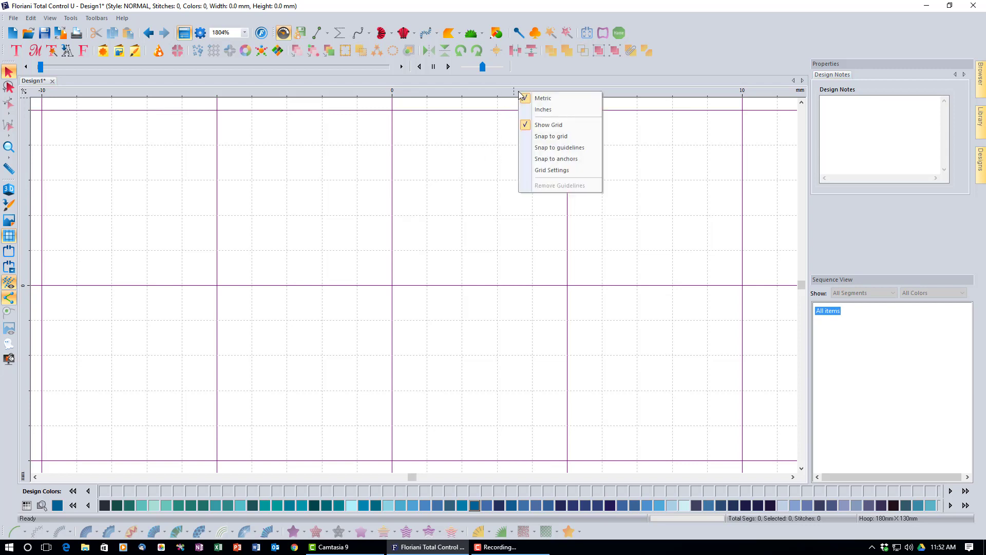
click(526, 137)
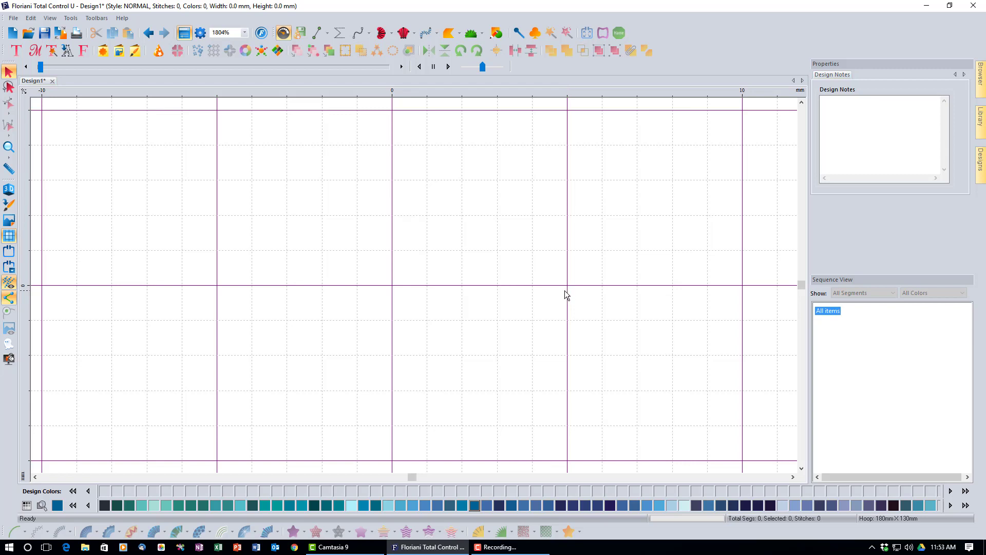
Measure the diagonal from the major grid intersection 5 mm above the origin to the one 5 mm right of it.
click(9, 169)
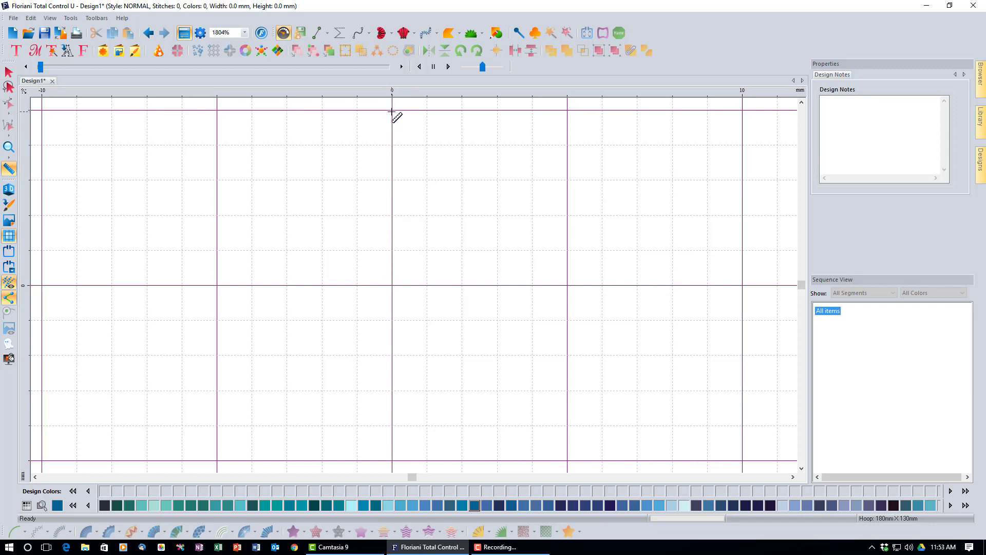
drag(393, 110, 567, 284)
click(8, 70)
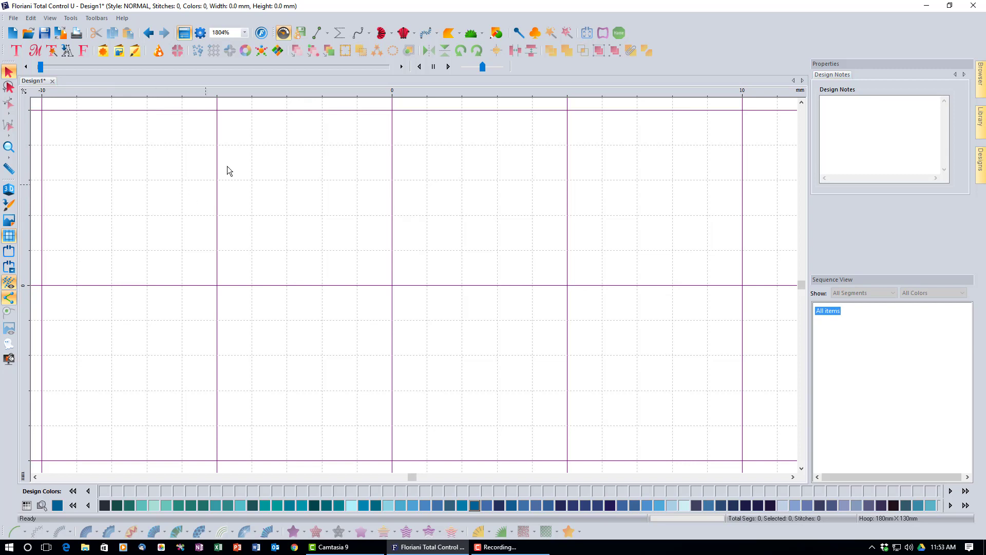
Draw a 10 by 10 mm diamond of individual stitches around the origin from its left corner, ending with two stitches across the middle.
click(339, 36)
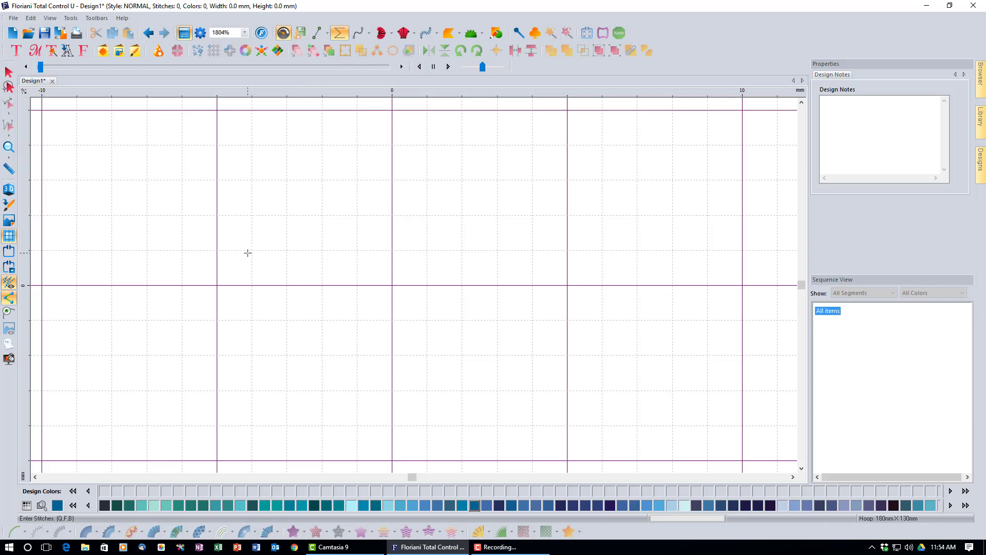
click(216, 285)
click(392, 109)
click(567, 285)
click(392, 460)
click(217, 285)
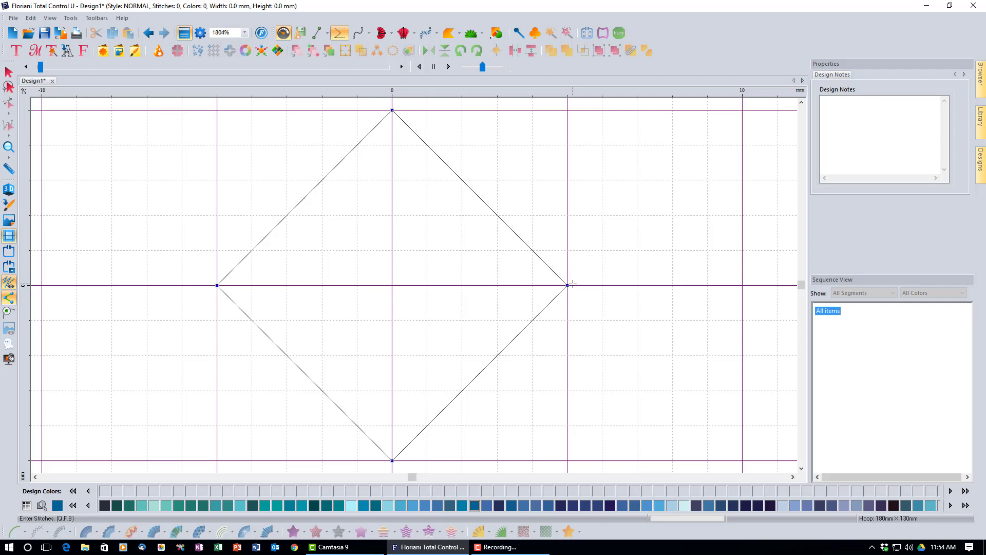
click(393, 285)
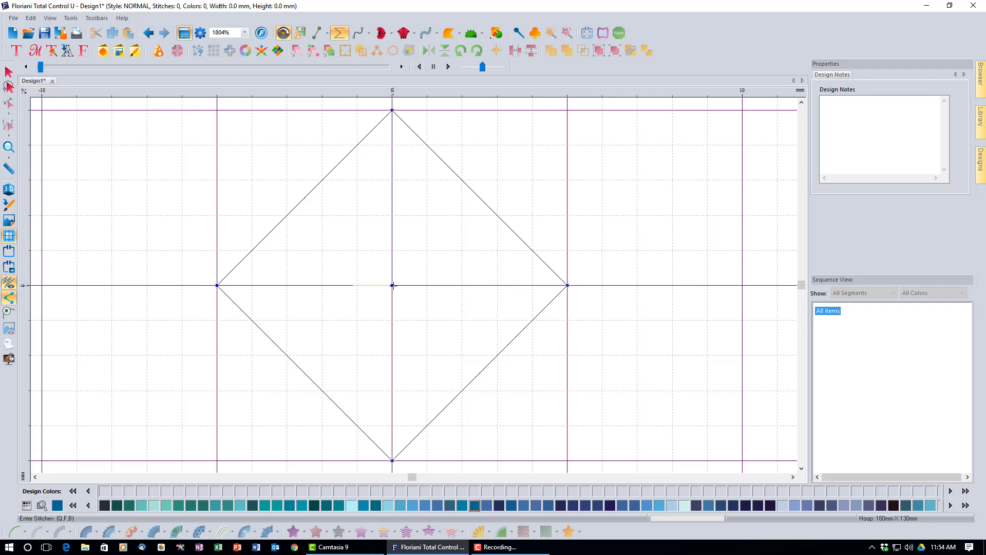
click(568, 286)
key(Return)
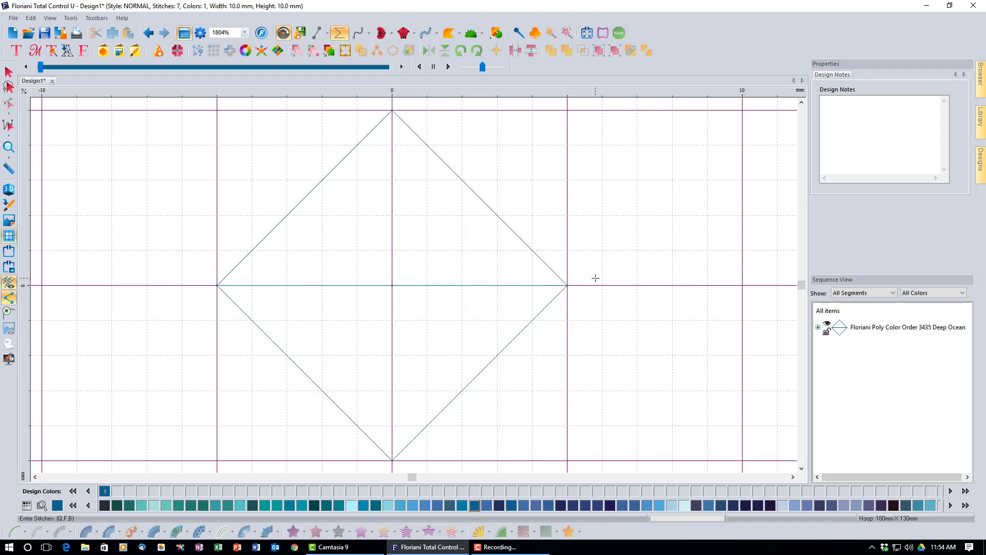
Display the diamond motif in 3D and go through its stitches one by one to check the sewing order, ending with the motif selected.
click(7, 190)
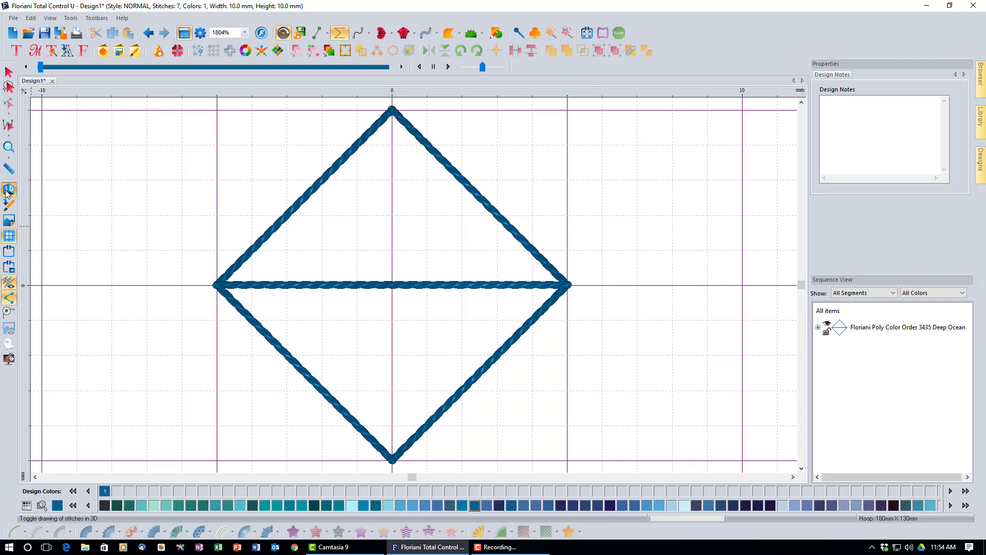
click(7, 190)
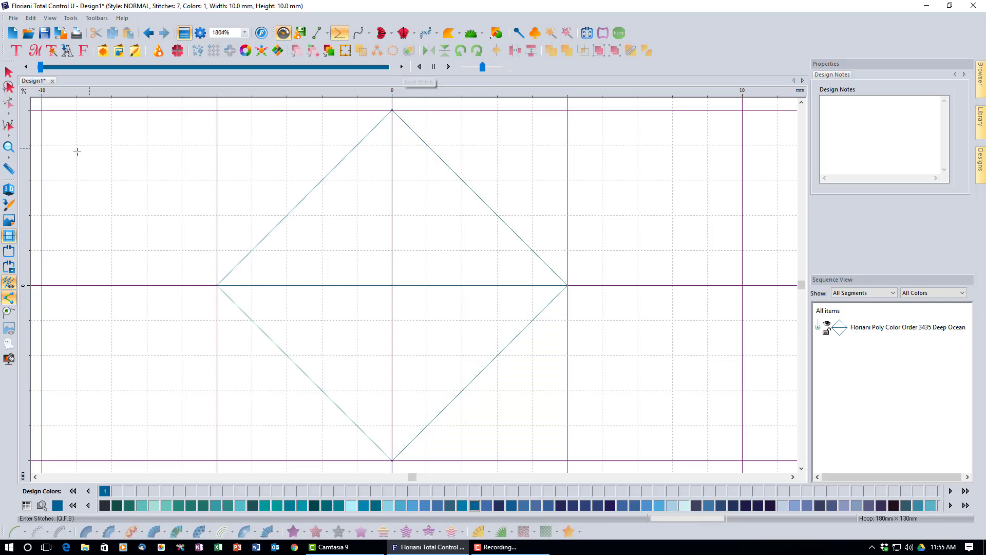
click(8, 190)
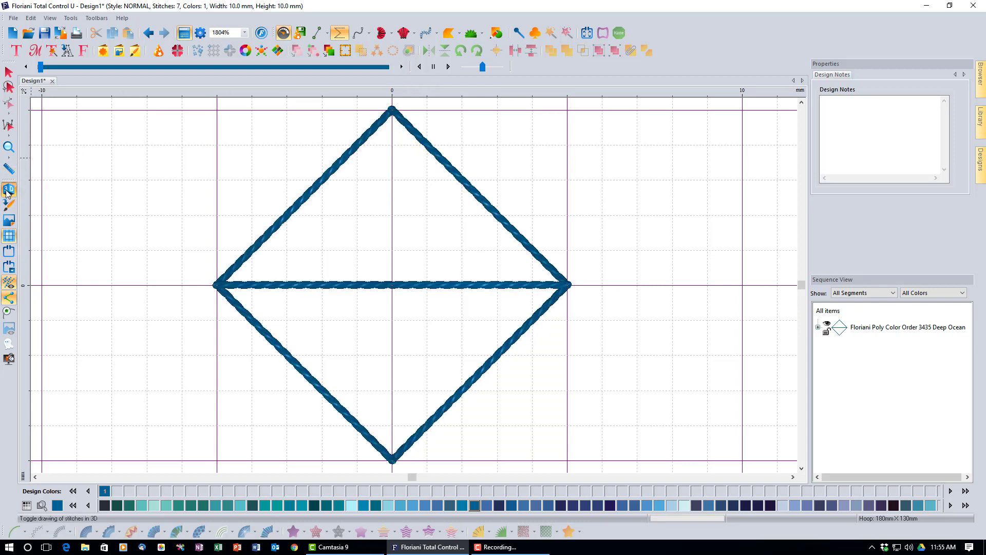
click(403, 67)
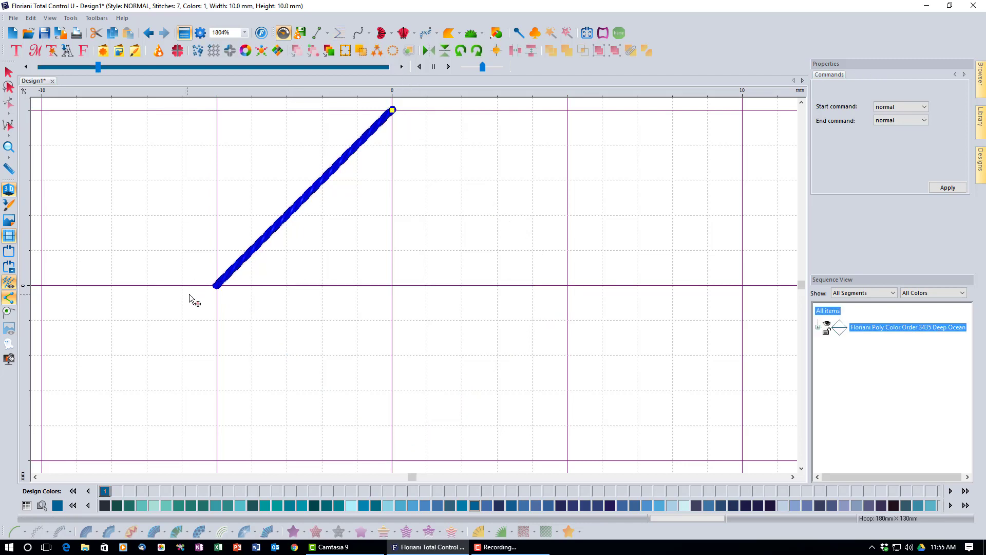
click(402, 67)
click(401, 67)
click(402, 67)
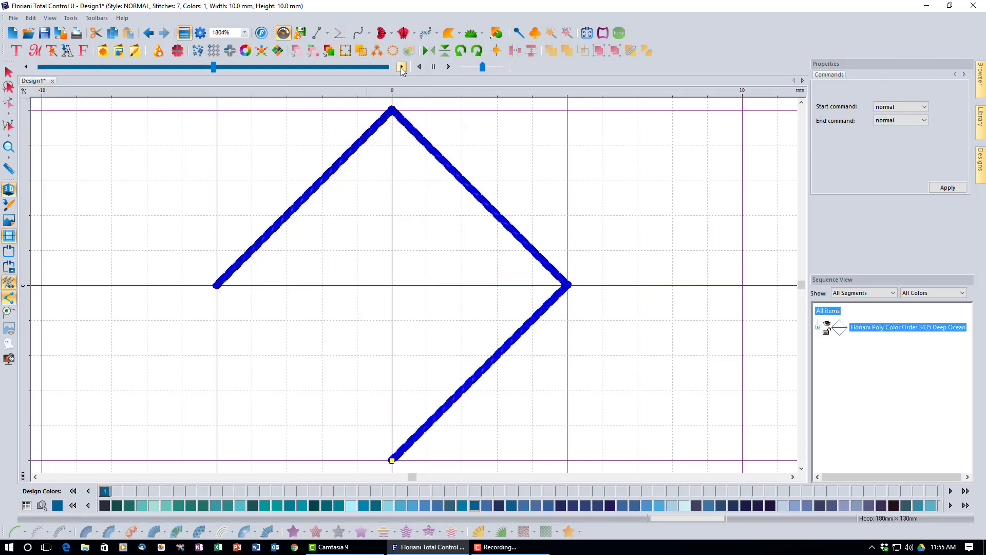
click(402, 67)
click(402, 67)
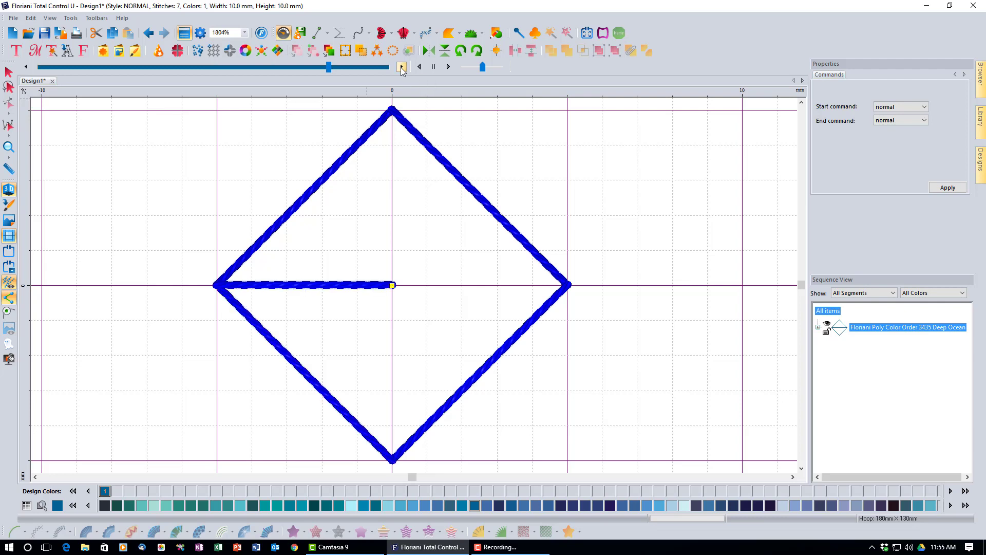
click(401, 68)
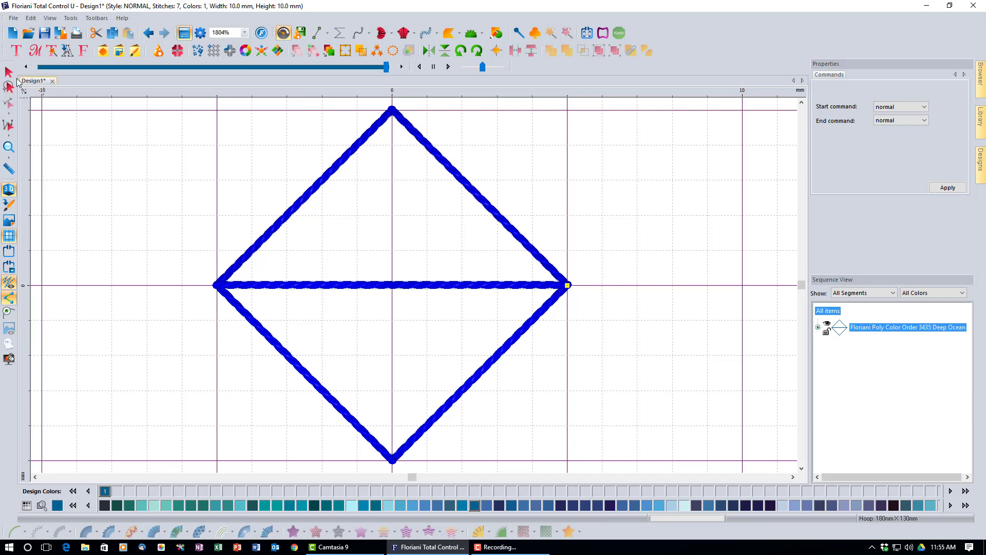
click(9, 72)
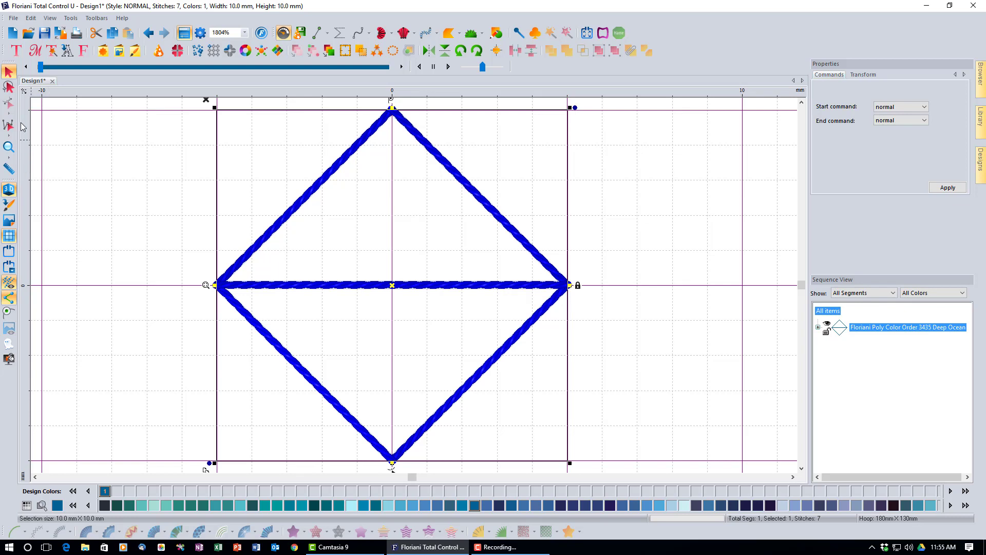
click(69, 19)
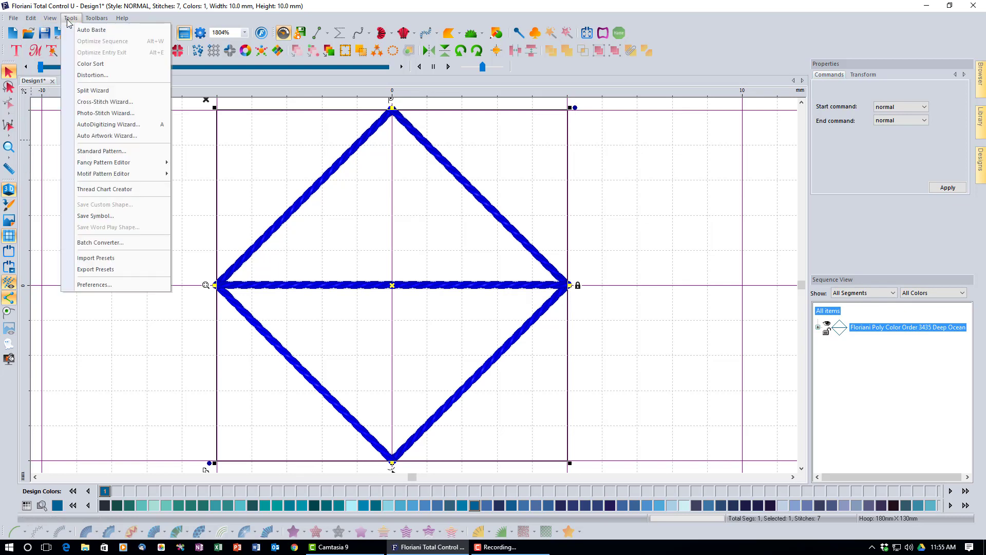
mouse_move(98, 175)
mouse_move(163, 174)
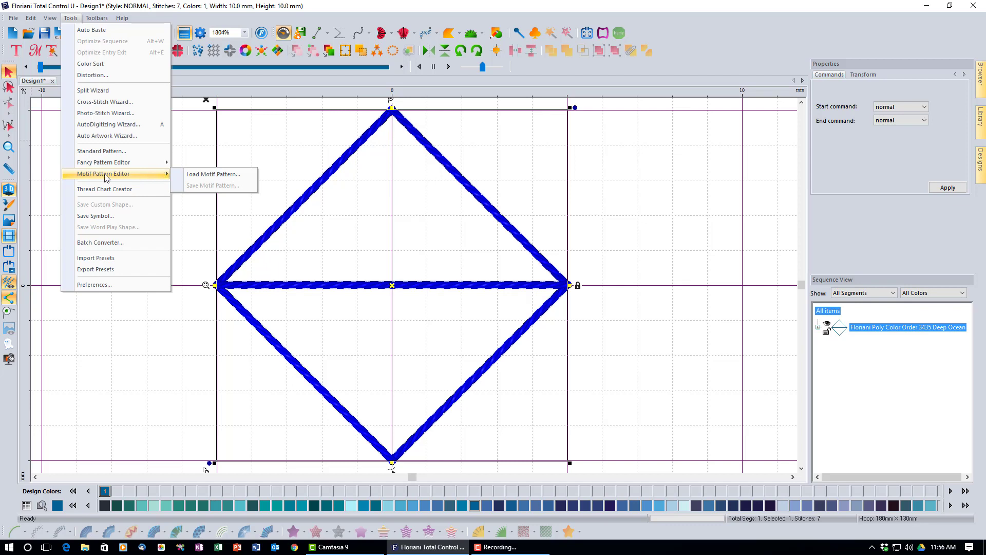
Switch to stitch editing and select all stitches of the diamond motif.
click(12, 127)
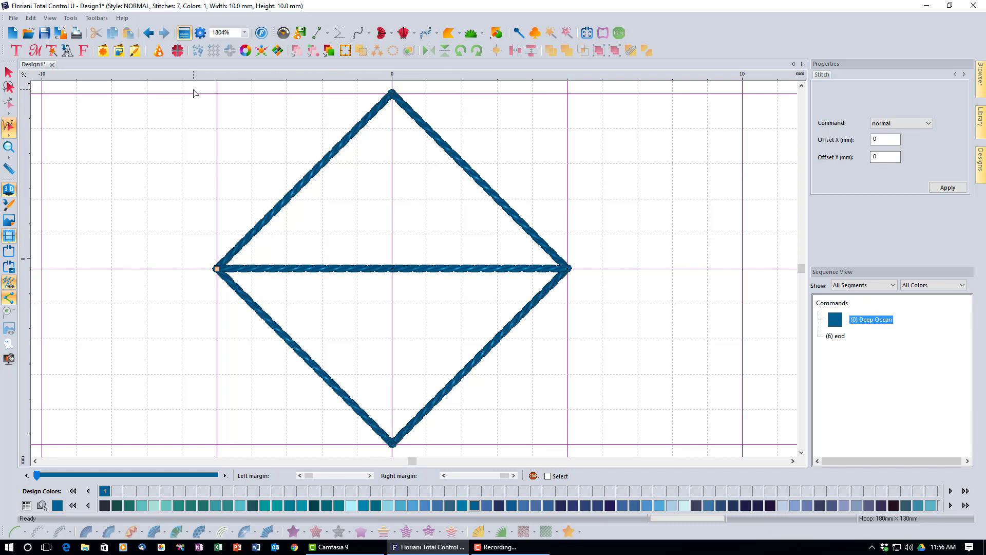
click(11, 140)
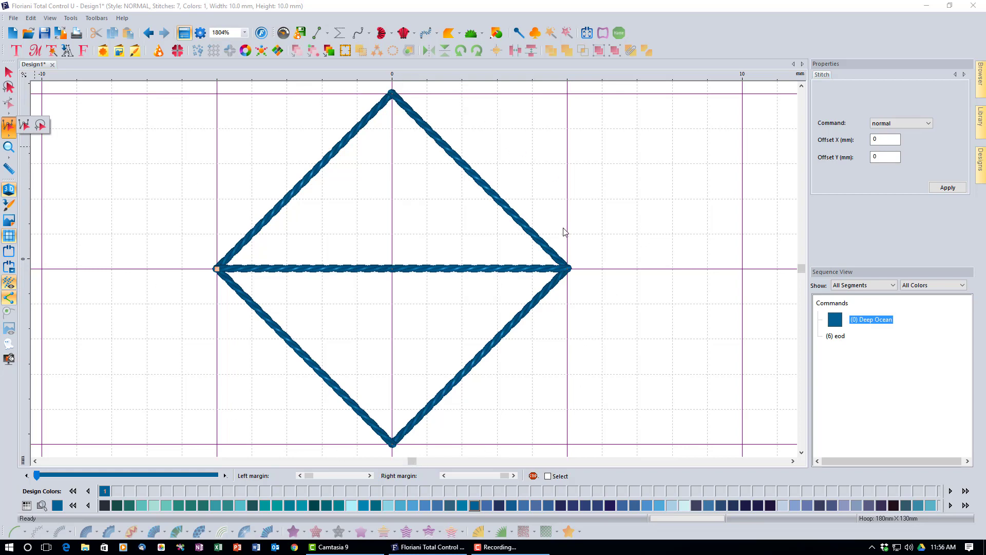
click(9, 126)
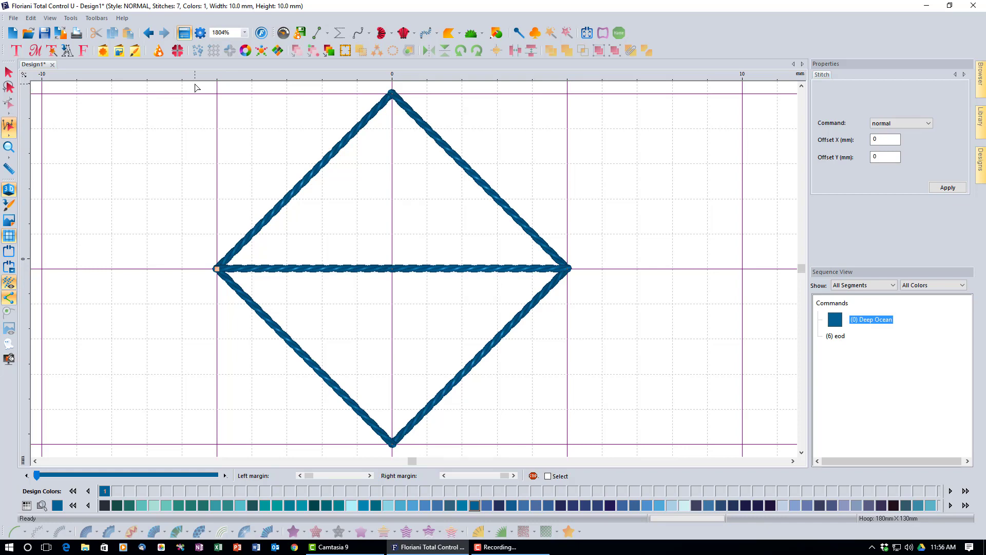
drag(195, 85, 612, 452)
Save the selected diamond stitches as a motif pattern named "test diamond" in the Motif patterns folder.
click(70, 18)
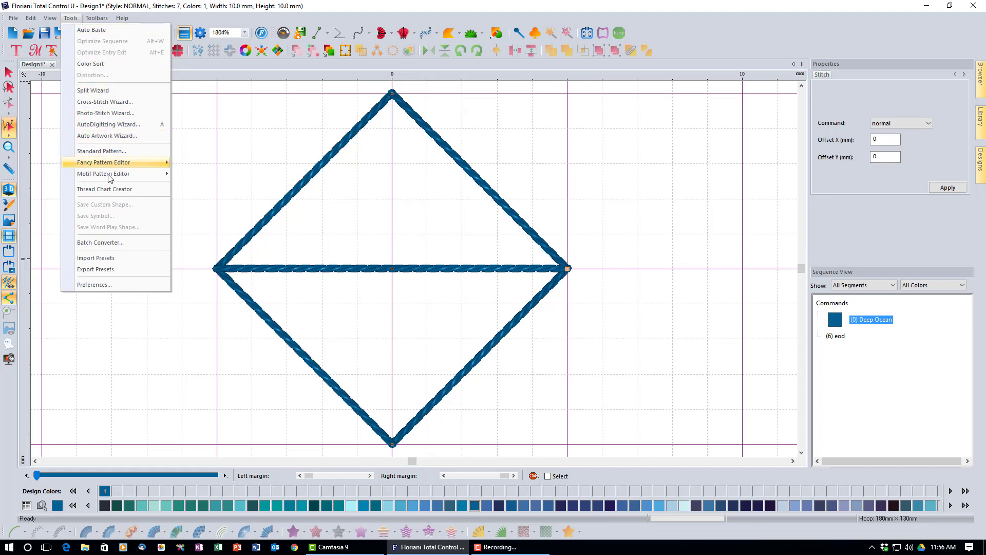
mouse_move(109, 178)
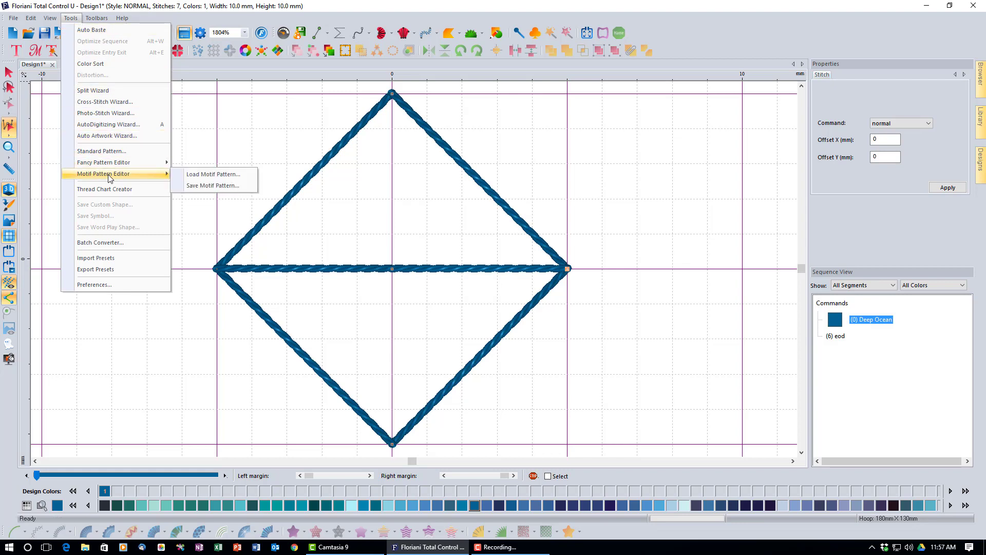
click(197, 185)
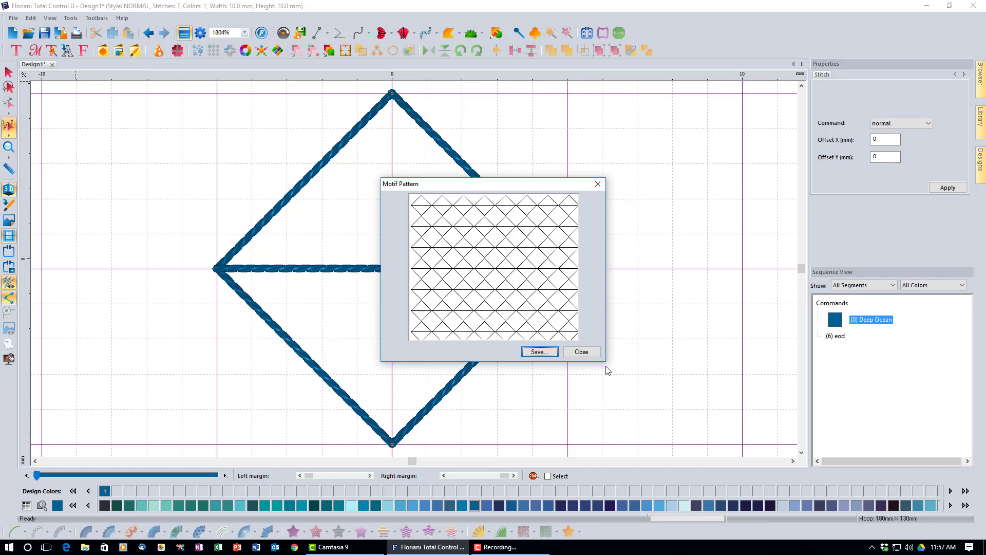
click(540, 352)
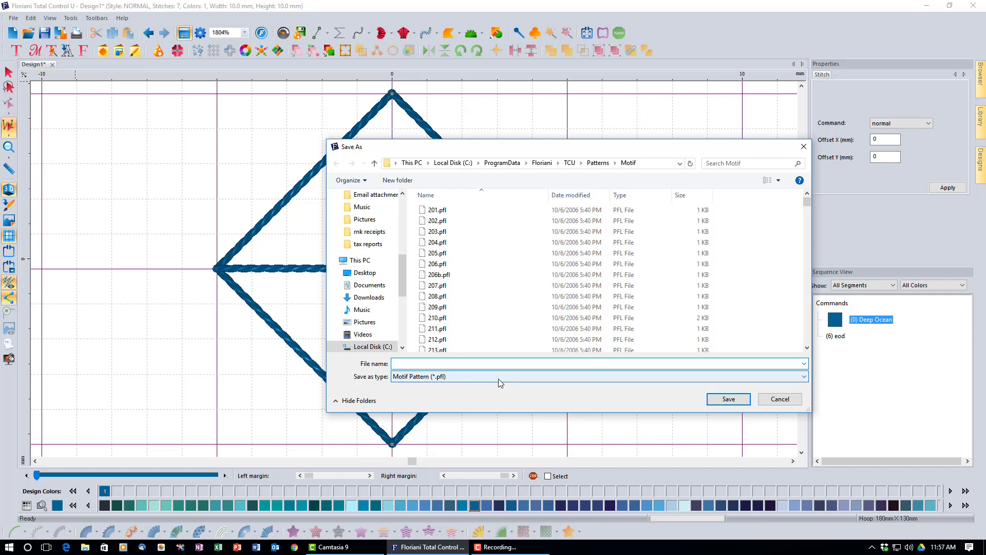
text(test diamond)
click(729, 399)
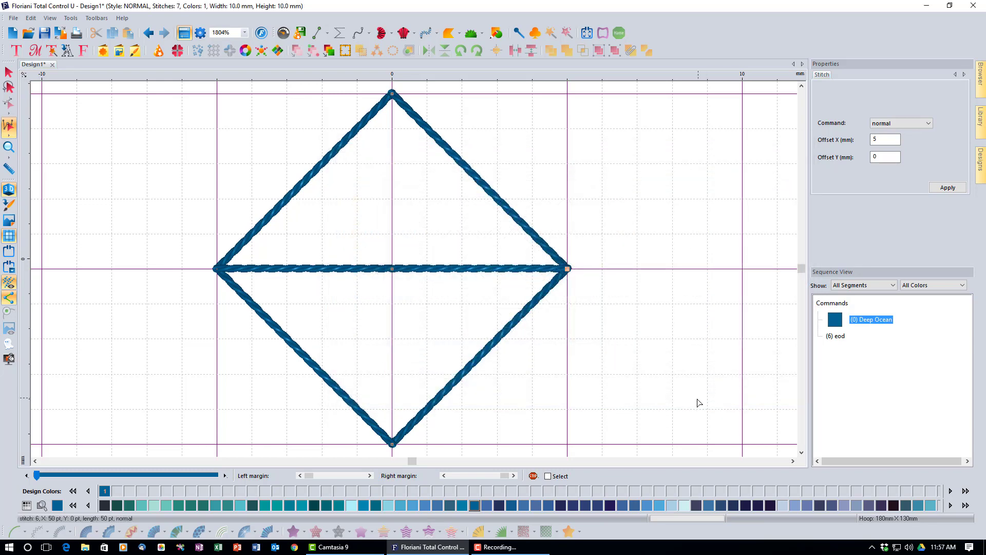
Create a new design and draw a slightly rising artwork line about 175 mm wide and 9 mm high.
click(13, 33)
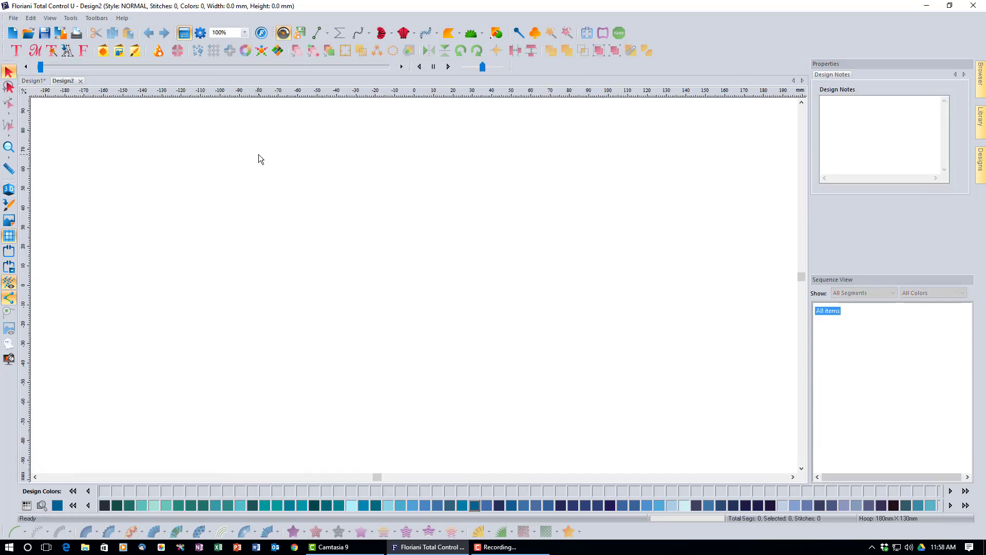
click(316, 35)
click(156, 246)
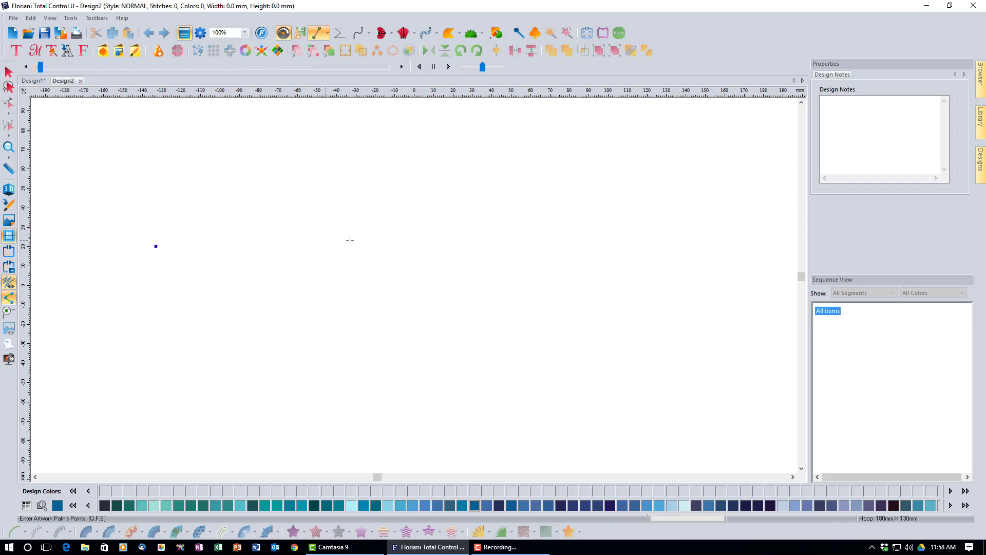
click(496, 229)
key(Return)
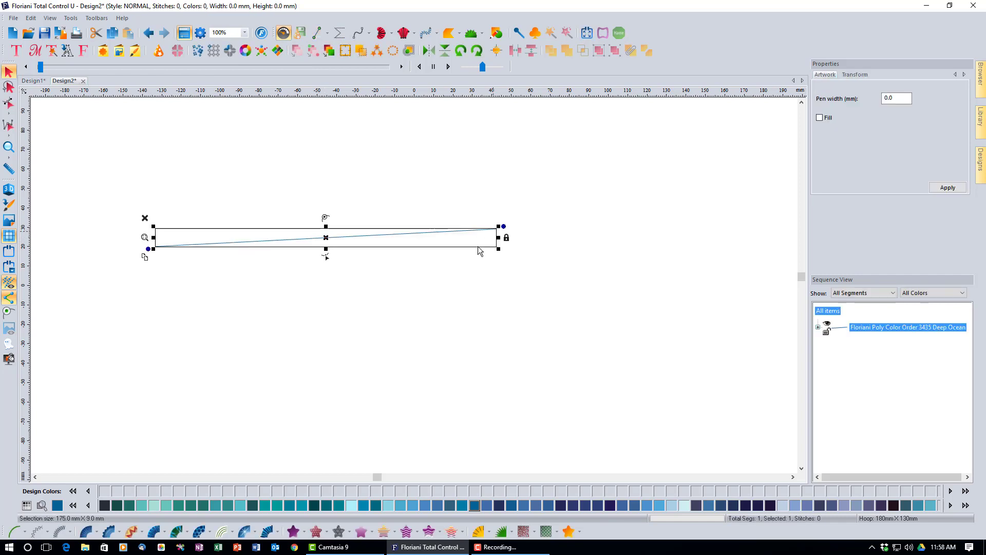
Convert the line to a motif run stitch and apply the test diamond motif to it.
click(39, 531)
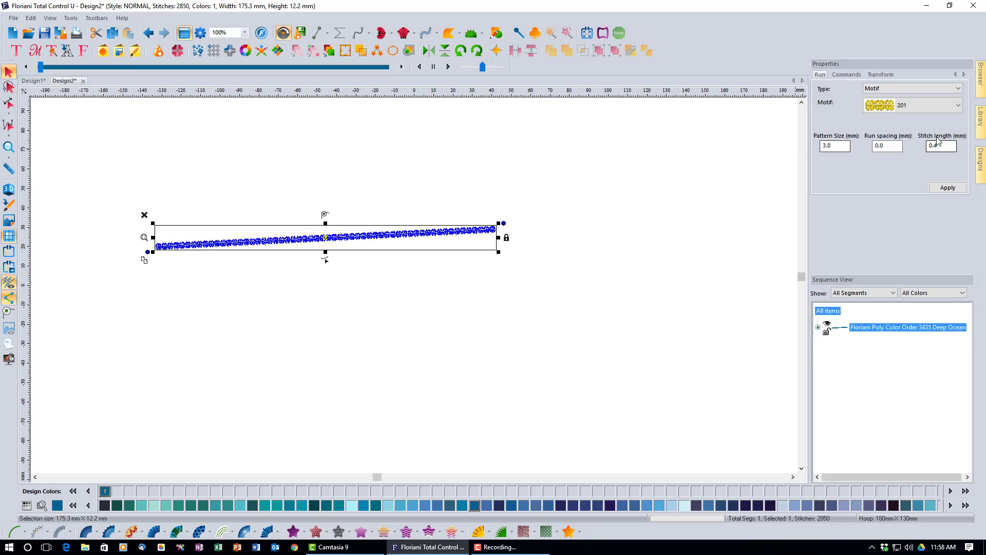
click(959, 110)
drag(958, 121, 942, 271)
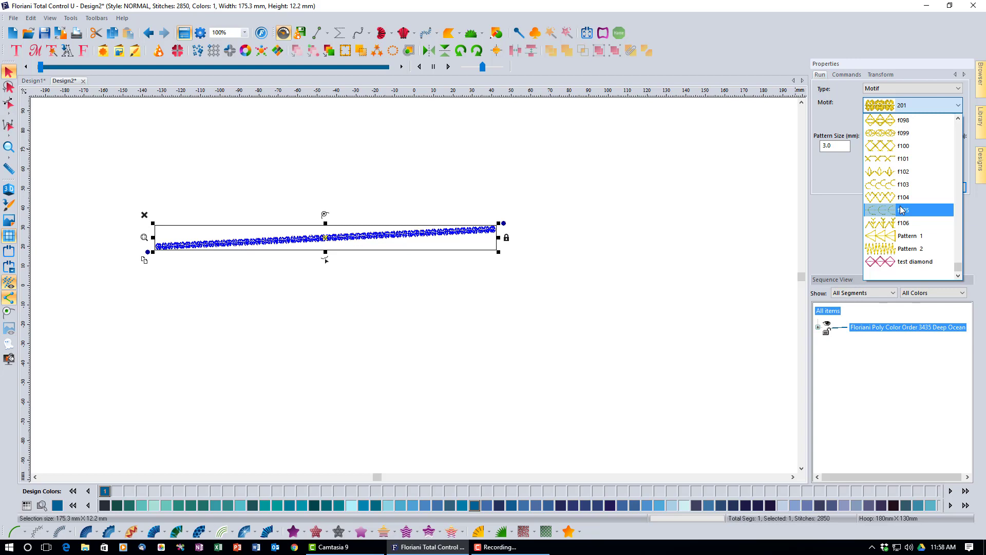
click(899, 263)
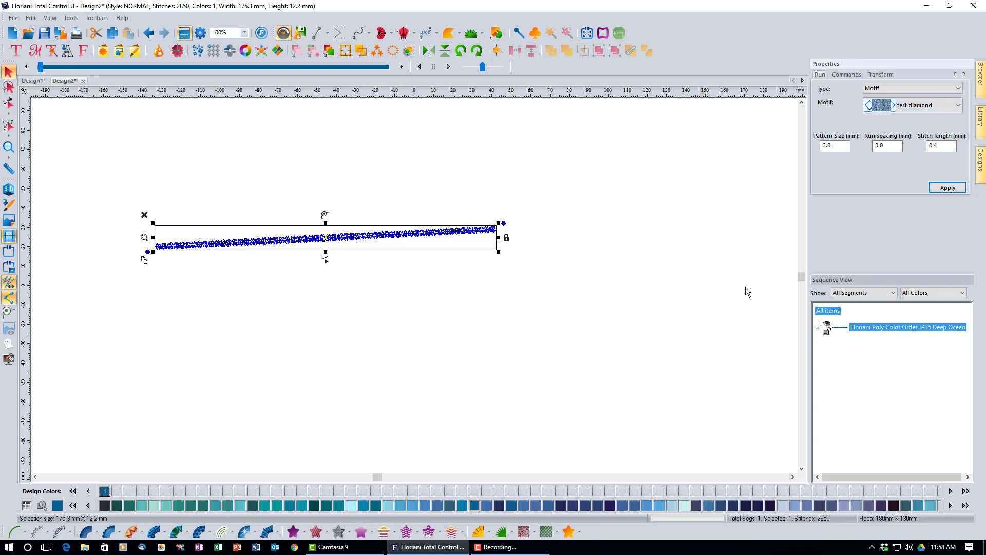
click(948, 188)
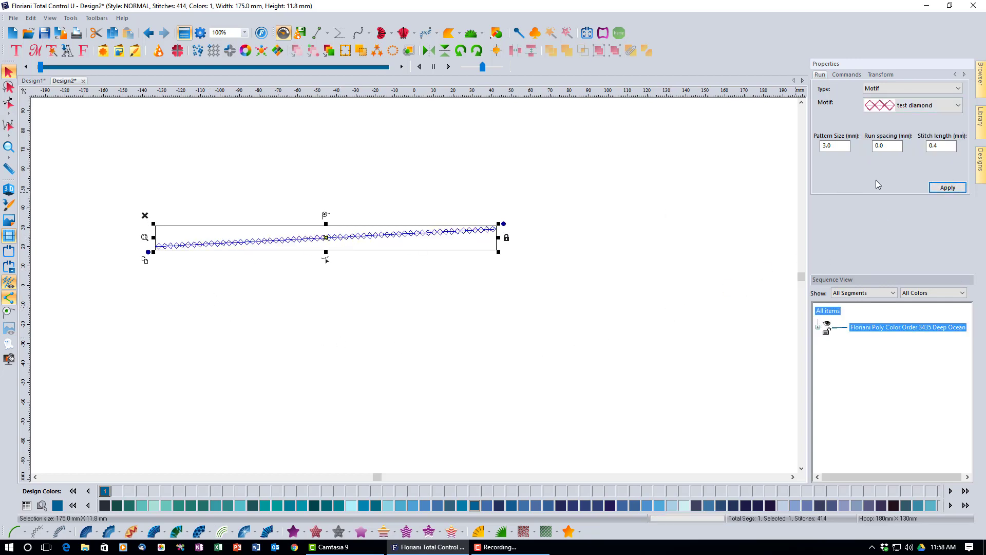
Set the motif run's pattern size to 6 mm and its run spacing to 3.0 mm.
double_click(846, 147)
text(6)
click(943, 188)
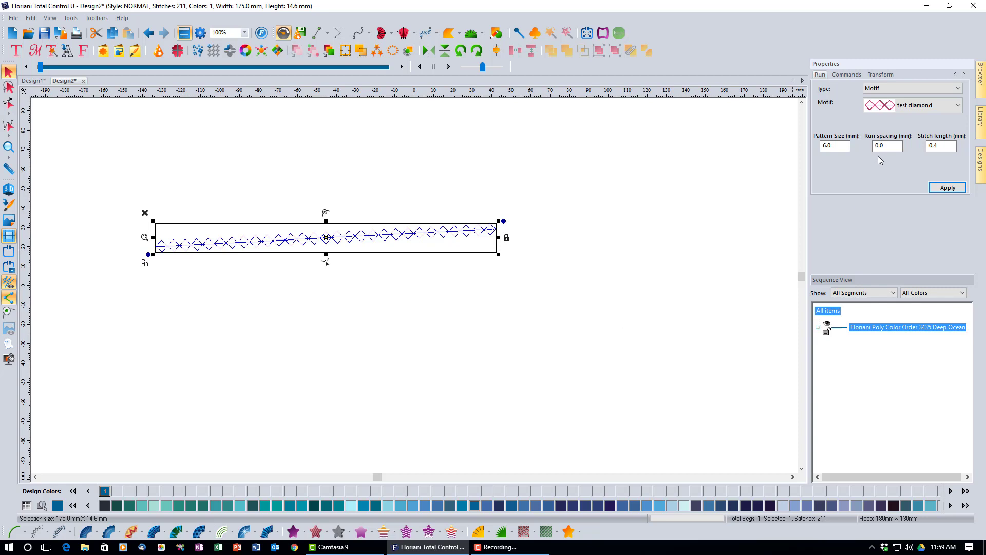
drag(885, 146, 870, 151)
text(3.0)
click(945, 188)
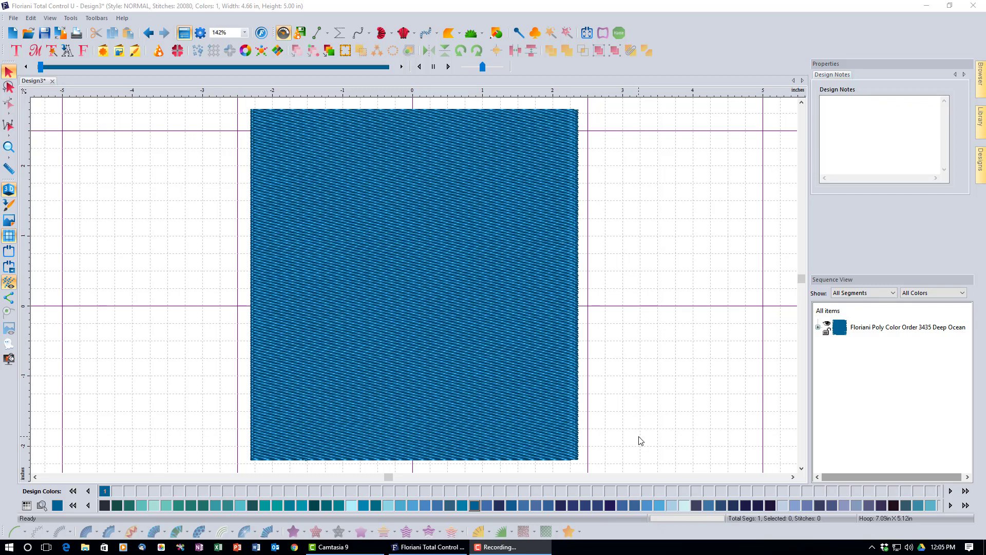
Apply the Brick Wall pattern to the standard fill of the large rectangle, then deselect it.
click(463, 369)
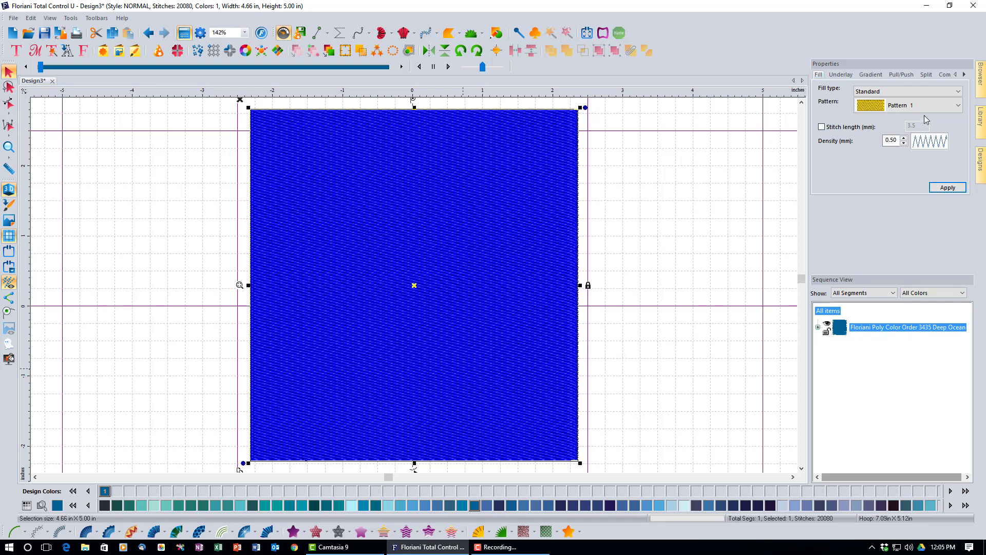
click(962, 109)
drag(957, 148, 954, 134)
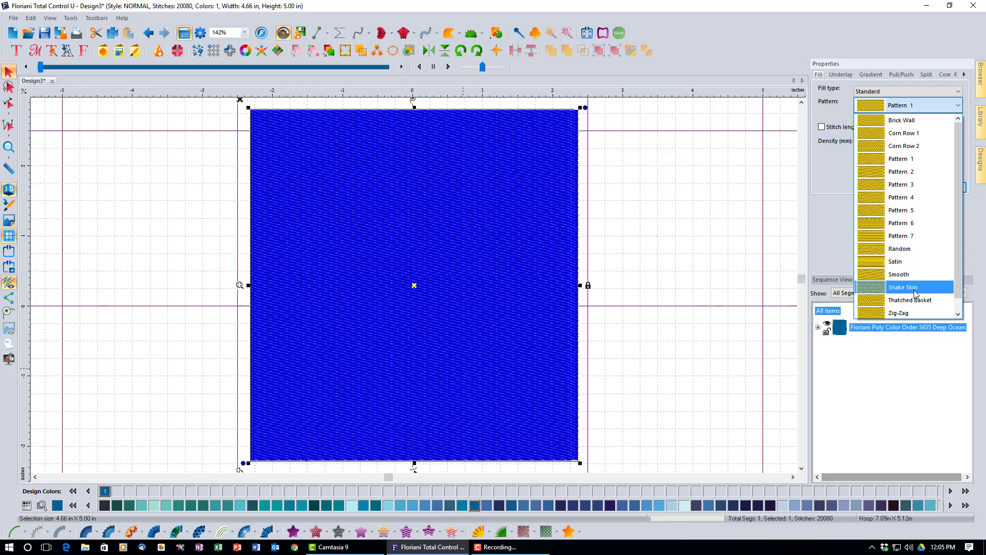
click(895, 122)
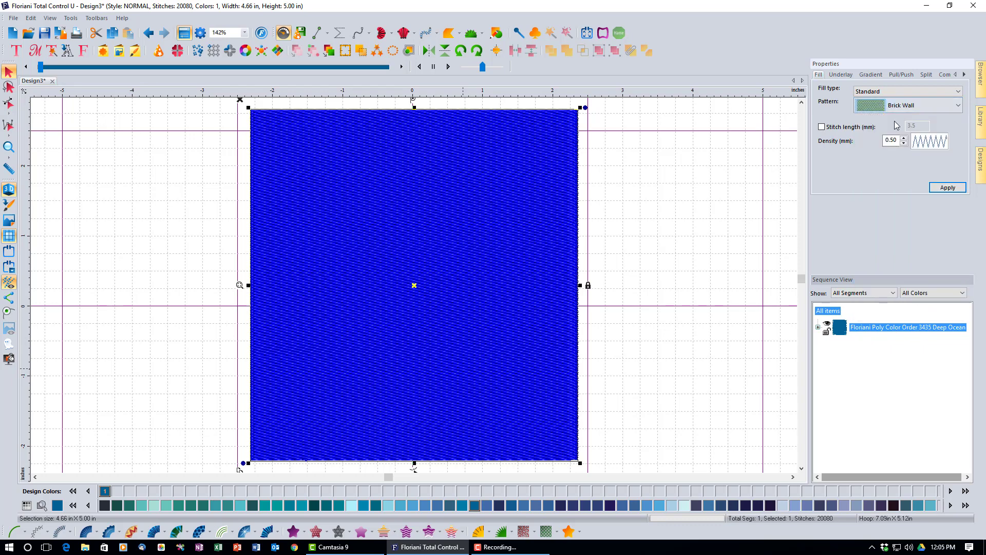
click(948, 188)
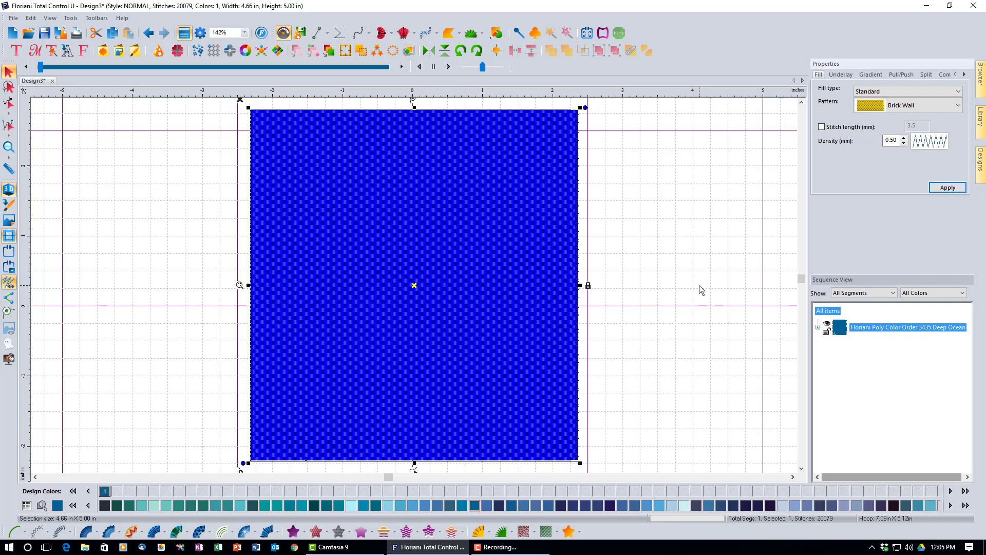
click(699, 286)
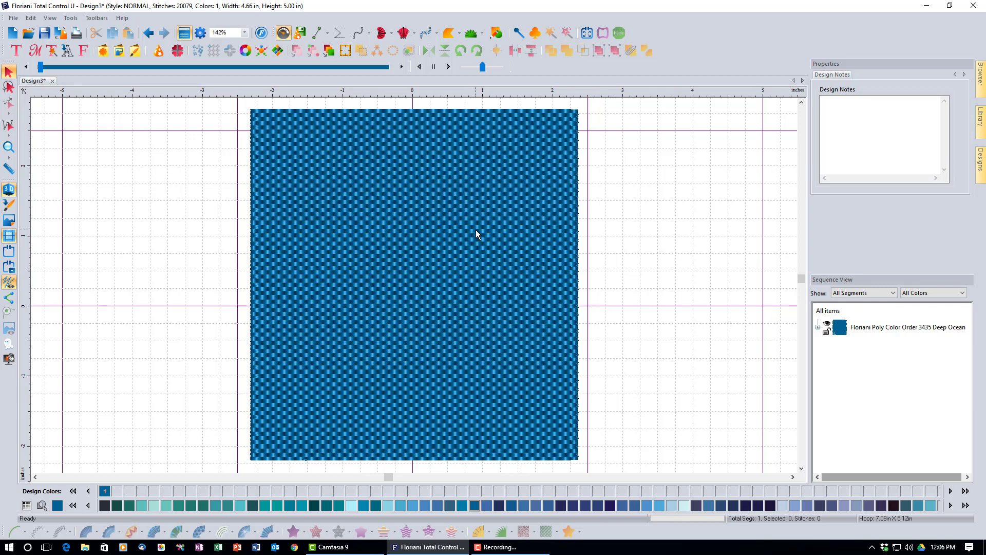
Open the Standard Pattern Editor and load Pattern 1 as the base for a custom fill pattern.
click(78, 20)
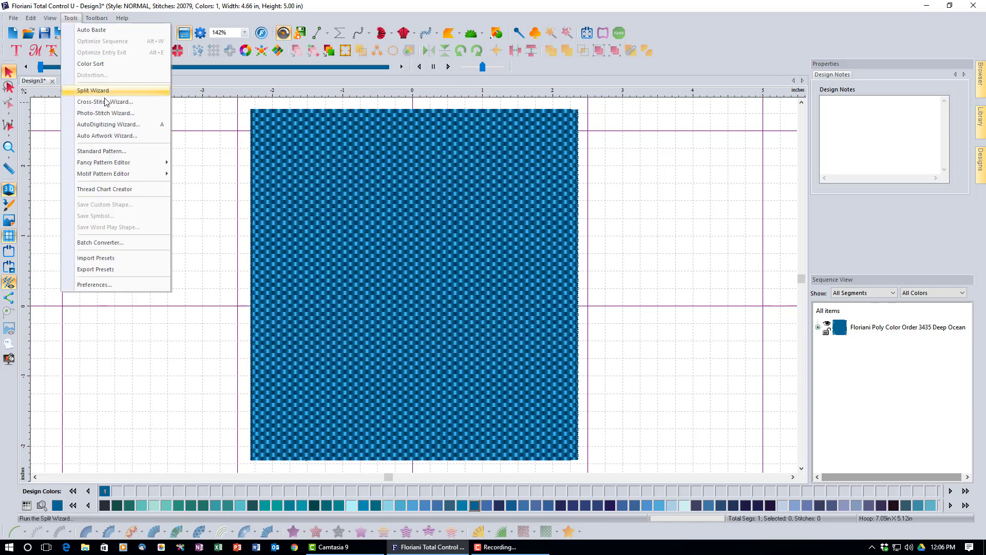
click(116, 152)
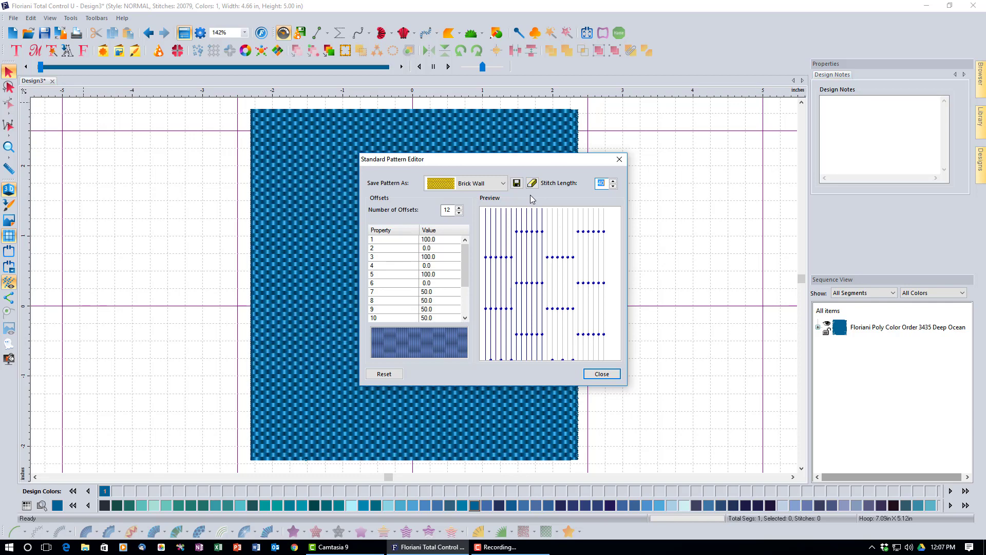
click(503, 184)
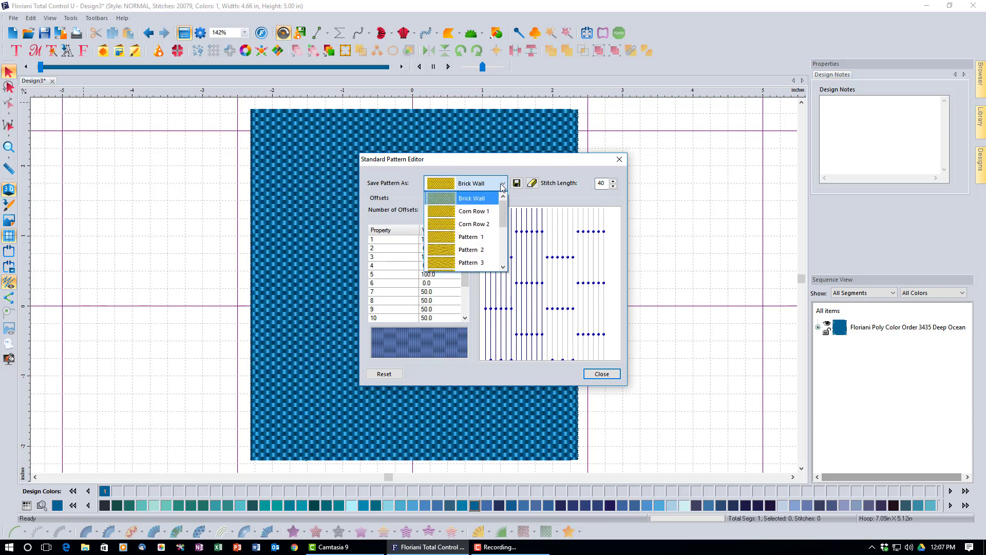
click(475, 237)
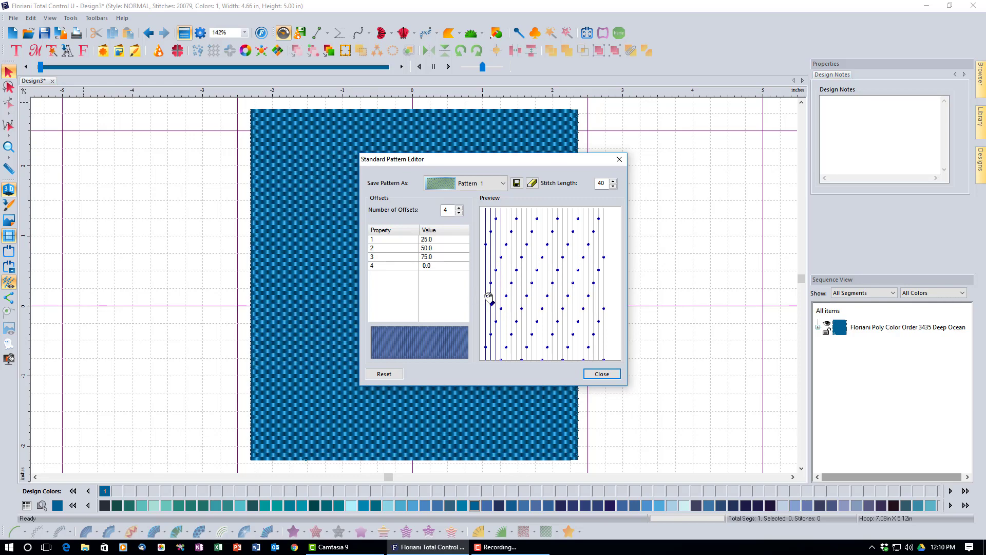
Shift the first offset of Pattern 1 to 74.0 and save the result as a new pattern named "Zig Zag 2".
drag(489, 298, 484, 271)
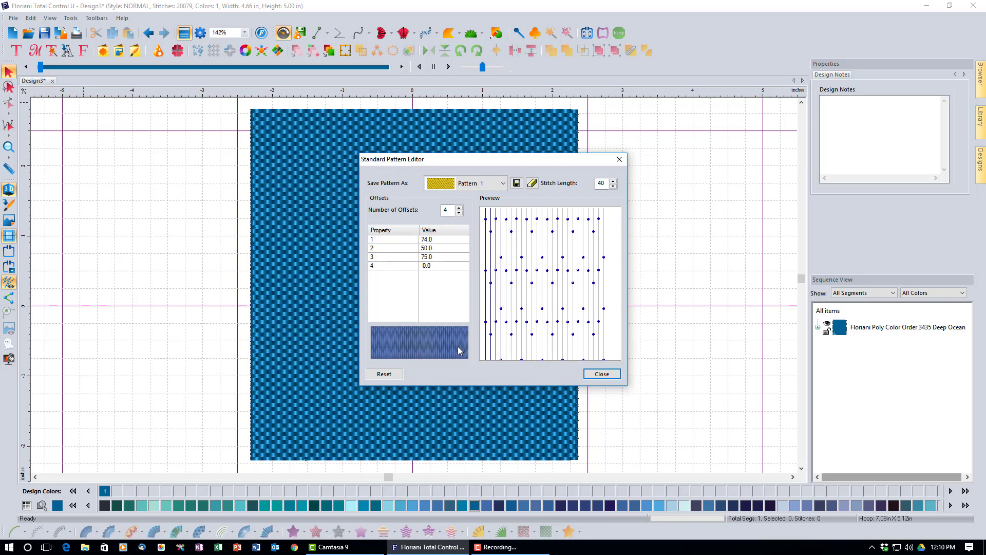
click(517, 184)
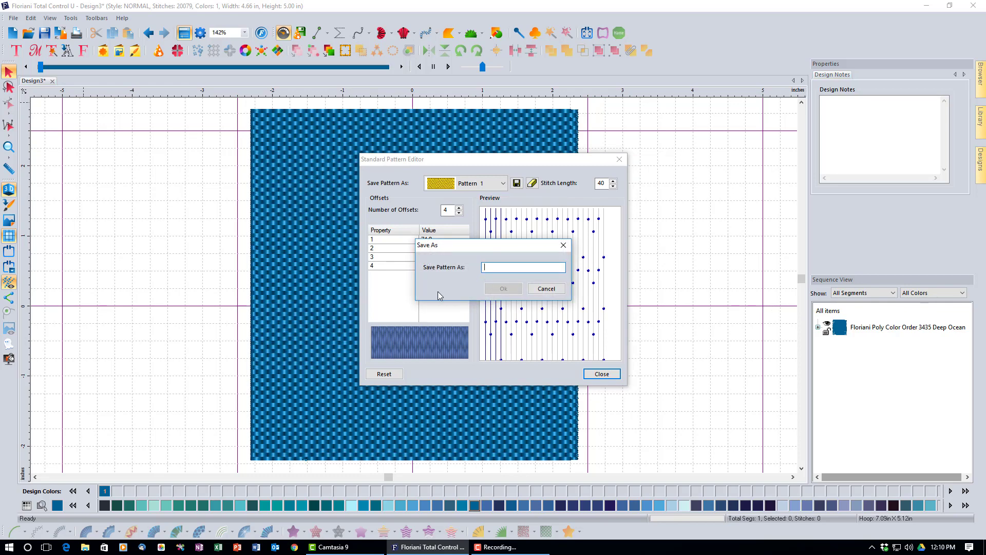
text(Zig Zag 2)
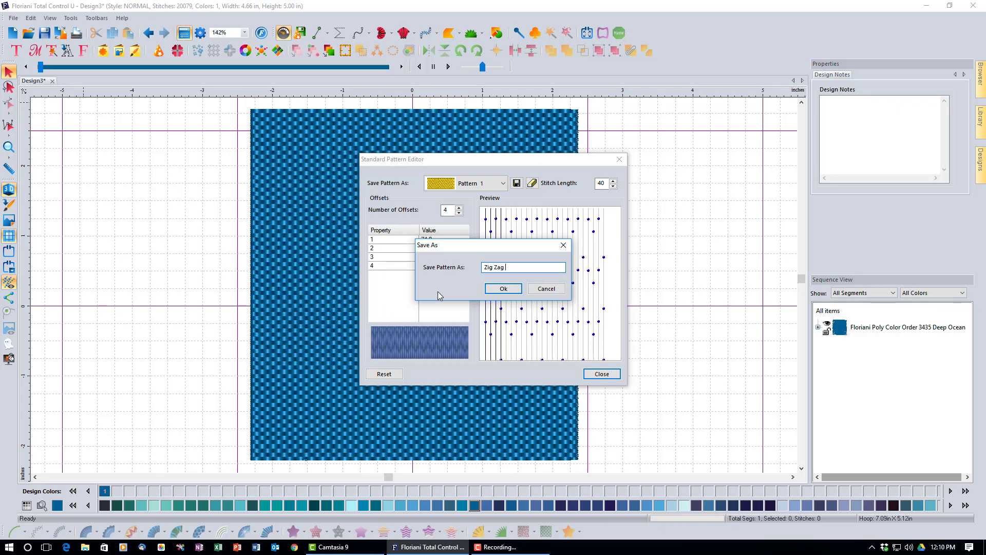
click(503, 289)
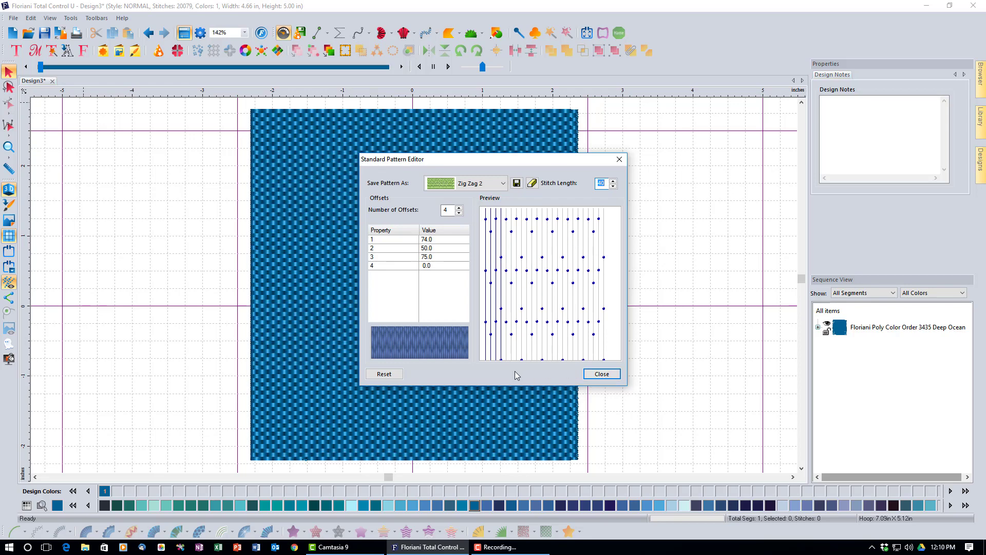
Try shifting an offset point of the Zig Zag 2 pattern and reset the pattern to its saved offsets.
click(397, 375)
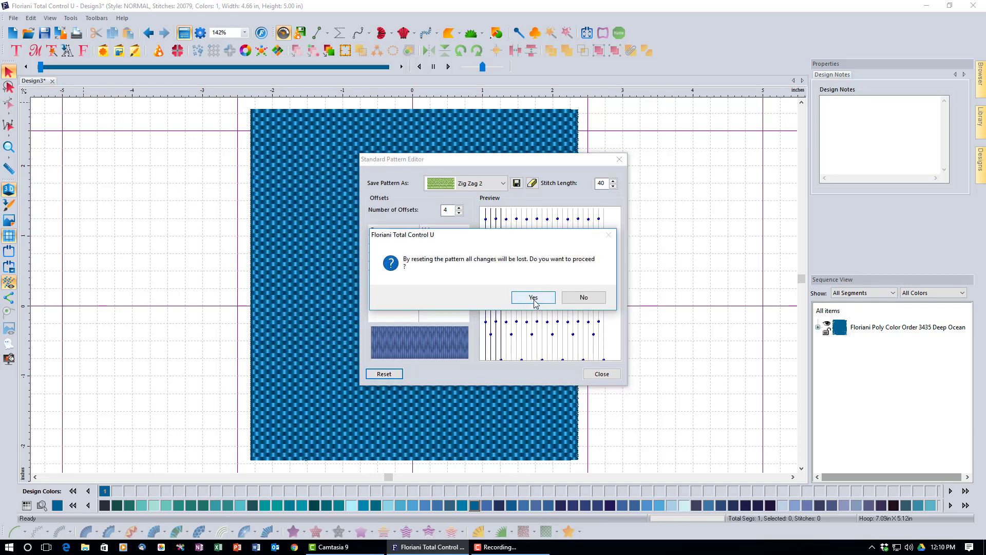
click(534, 300)
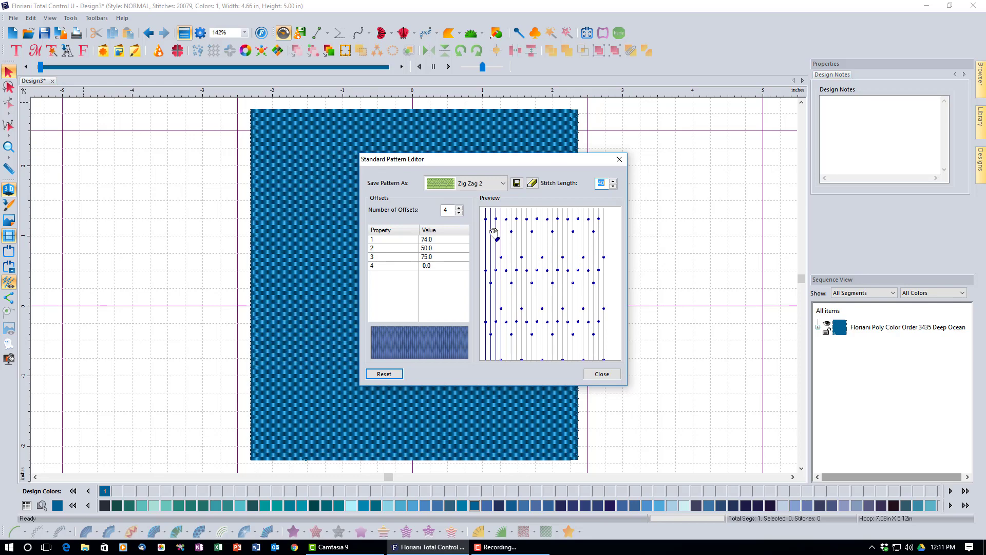
drag(494, 232, 494, 225)
click(383, 374)
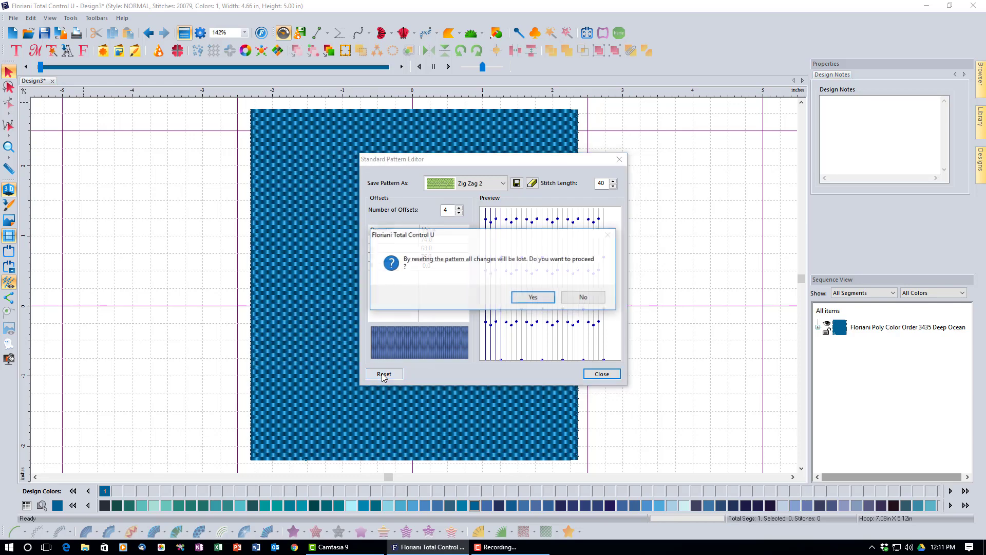
click(549, 297)
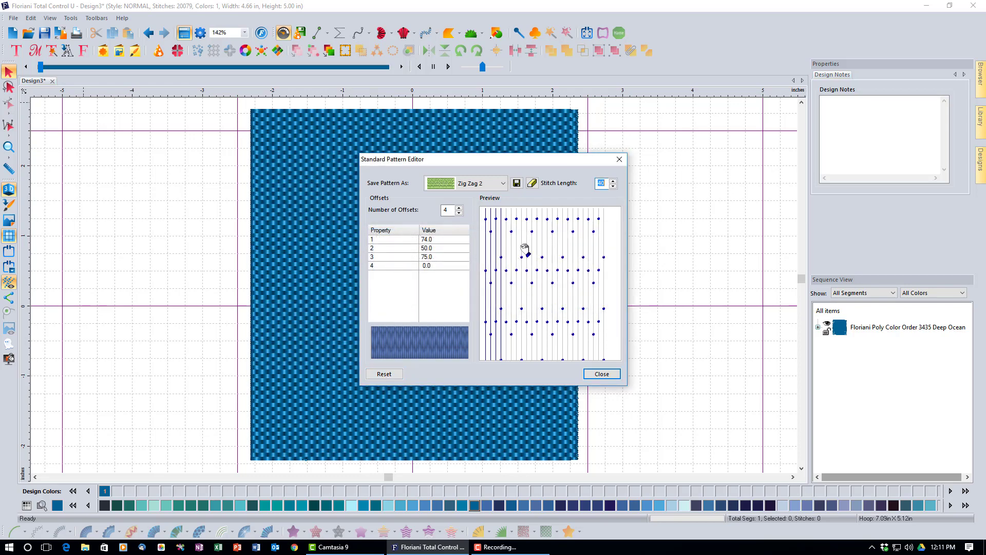
Load the Brick Wall pattern in the Standard Pattern Editor to examine its offsets, then close the editor.
click(502, 184)
scroll(488, 206, up, 3)
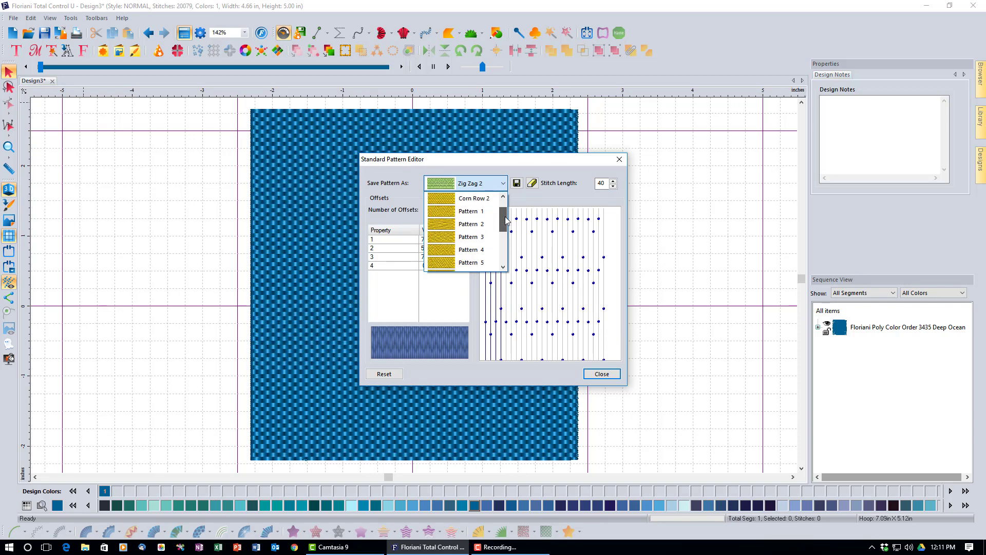
click(487, 204)
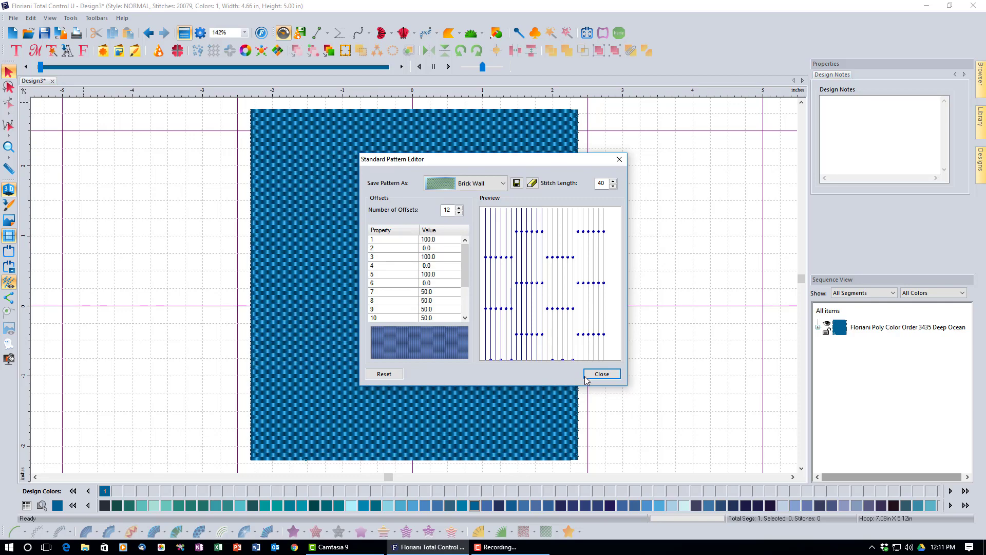
click(600, 375)
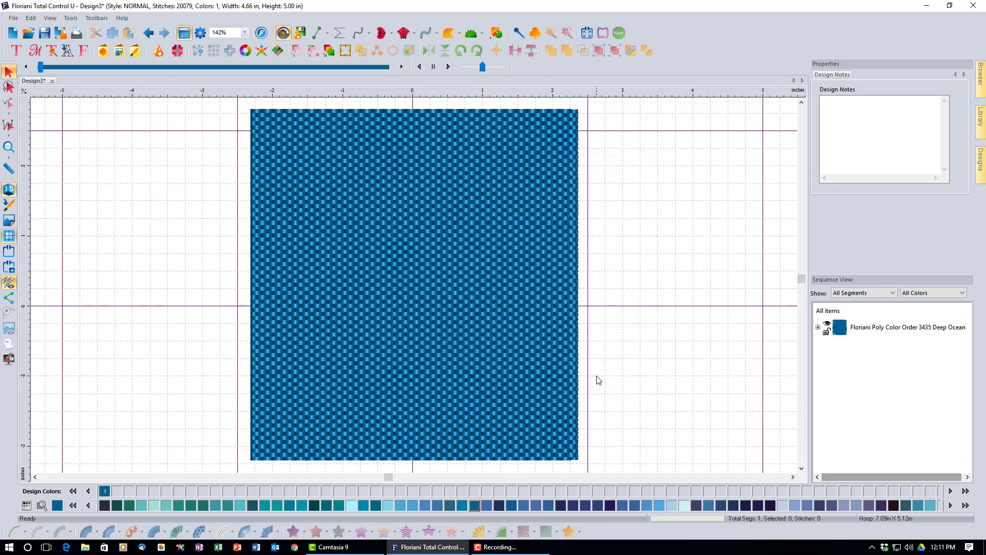
Apply the custom Zig Zag 2 pattern to the rectangle's standard fill and deselect it.
click(514, 379)
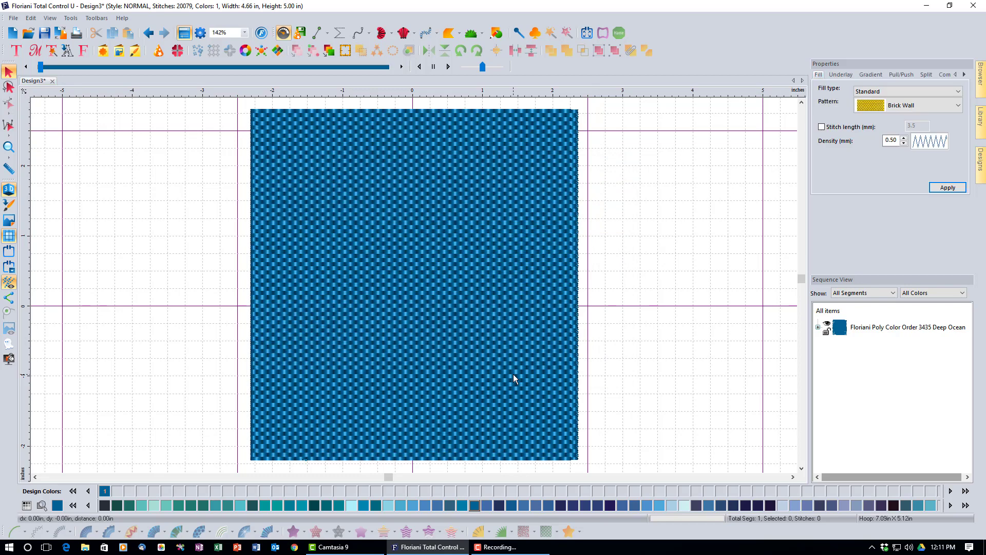
click(514, 375)
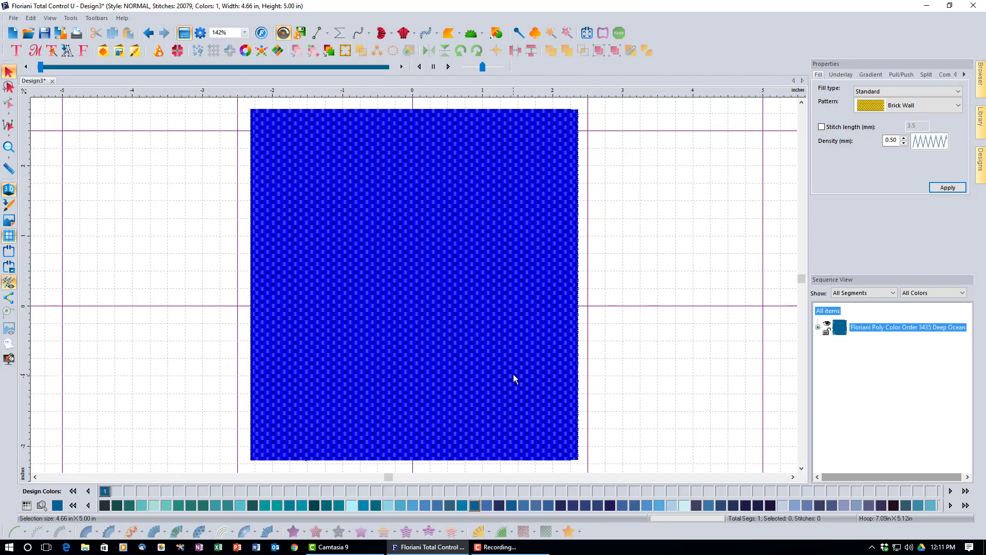
click(959, 106)
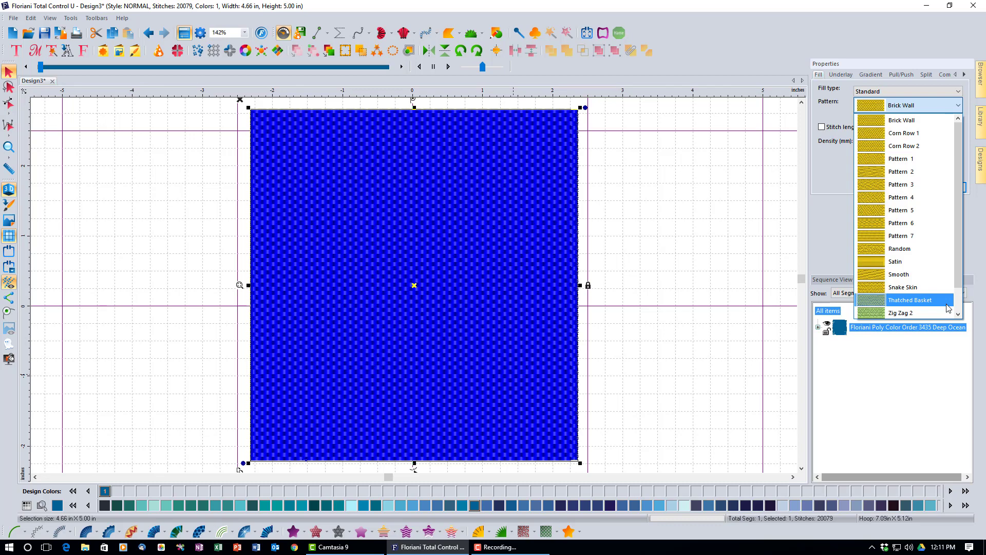
scroll(948, 308, down, 1)
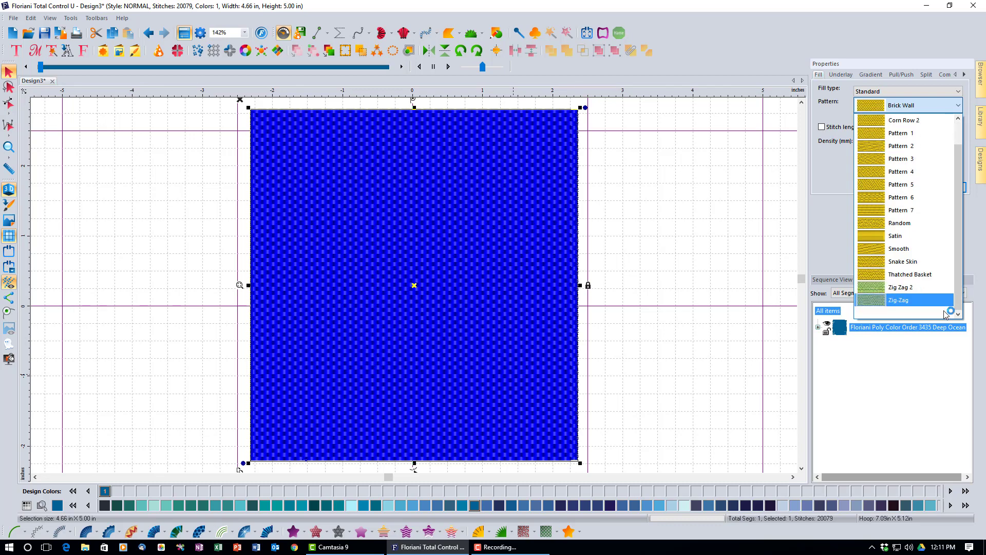
click(900, 287)
click(944, 188)
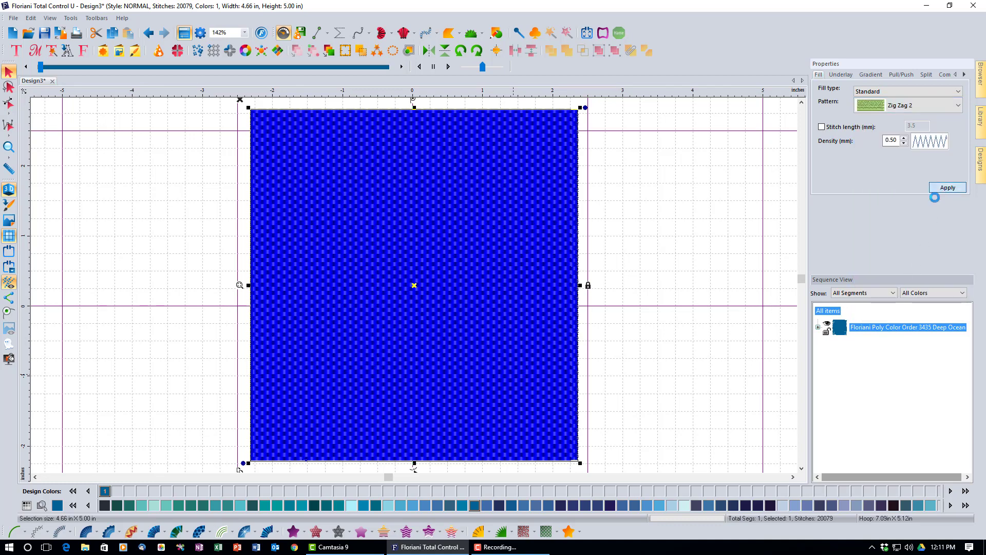
click(663, 371)
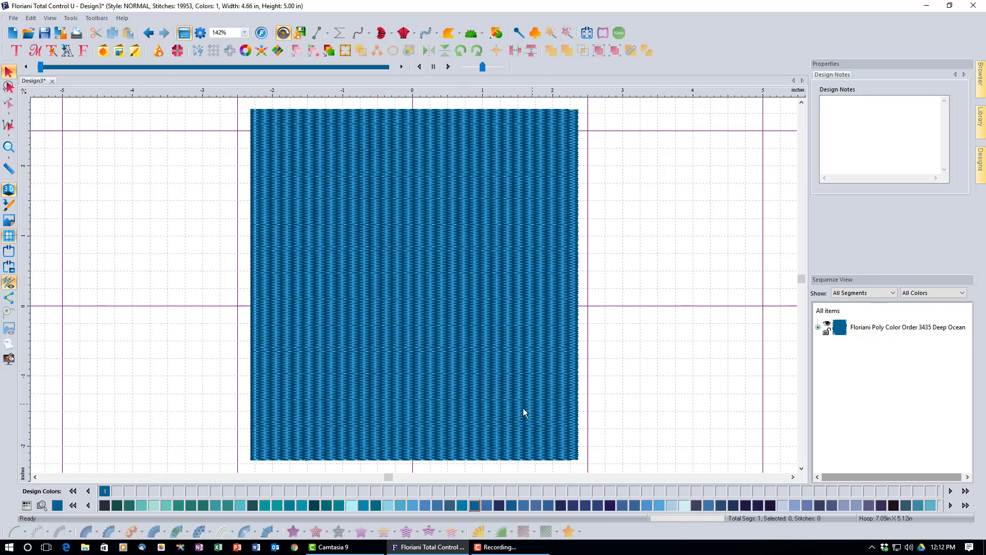
Turn the rectangle's stitch inclination line from horizontal to vertical through the middle of the shape, then deselect it.
click(470, 361)
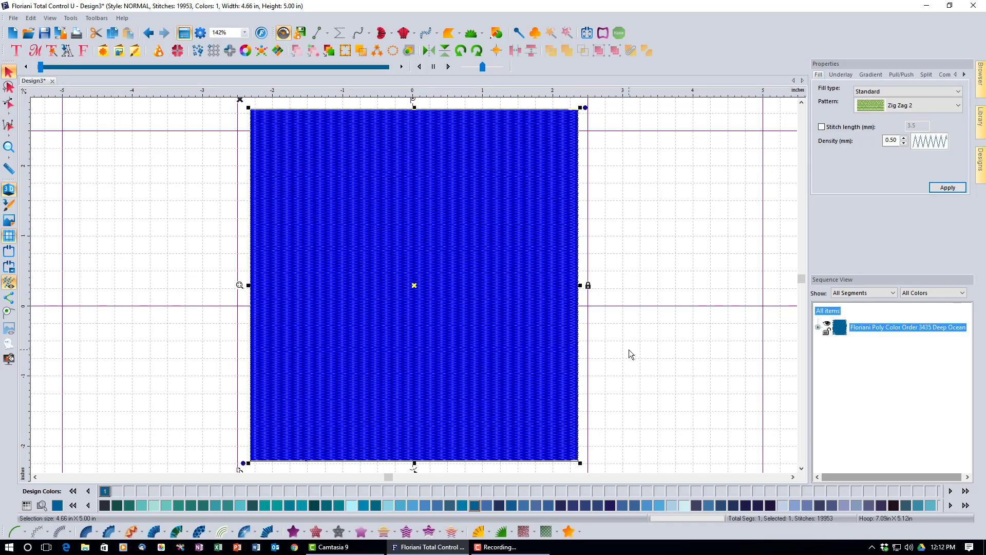
click(414, 469)
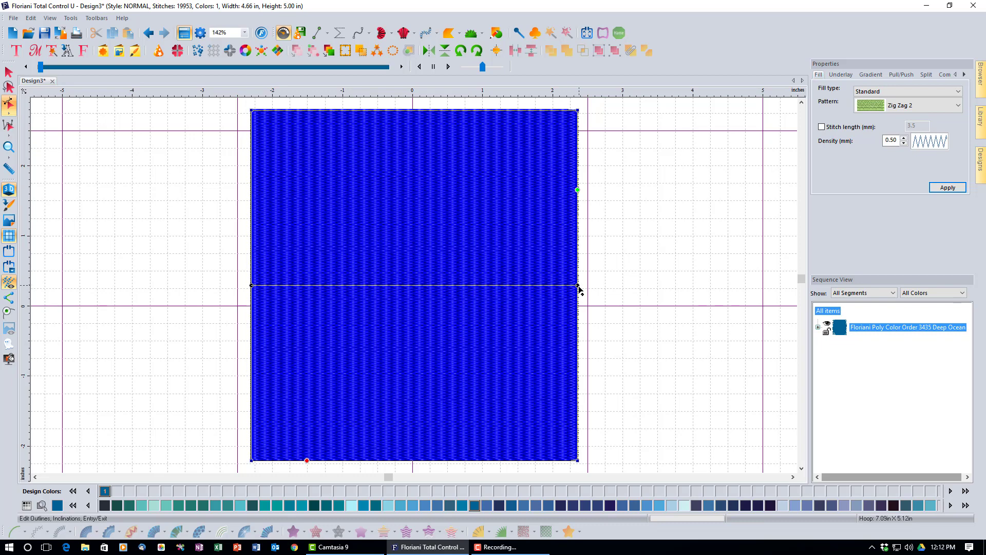
drag(578, 285, 414, 149)
drag(252, 285, 414, 428)
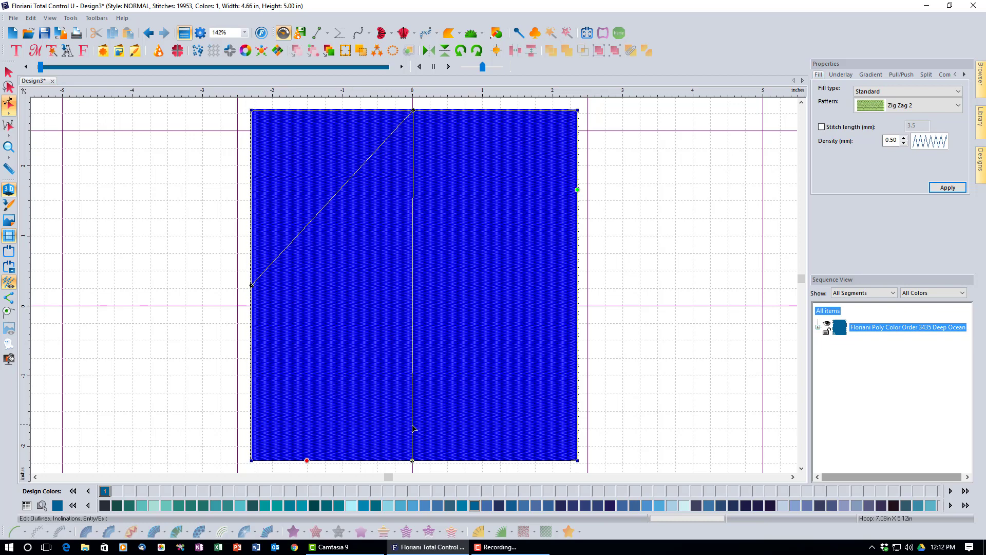
click(668, 413)
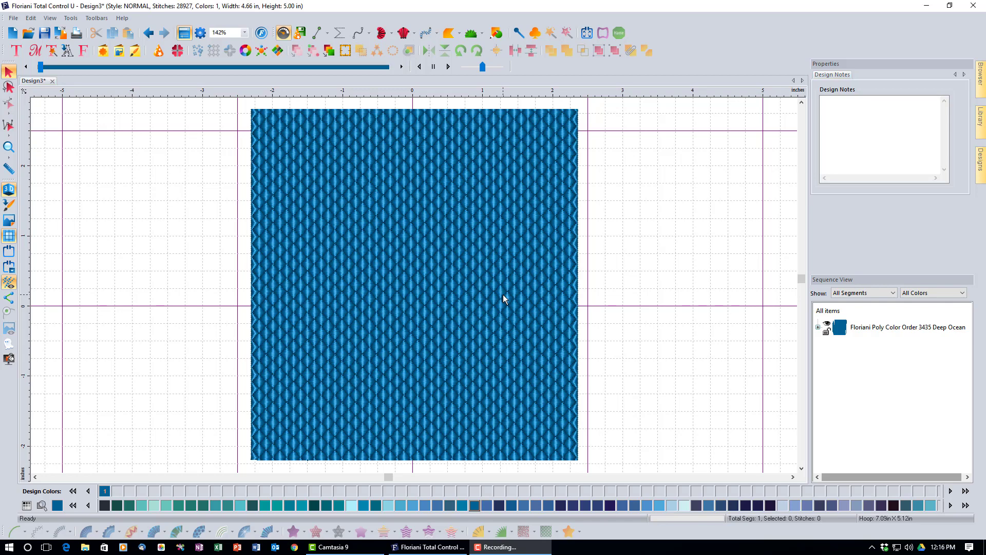
Browse the fancy fill patterns available for the rectangle, keep pattern 201 and deselect the shape.
click(504, 299)
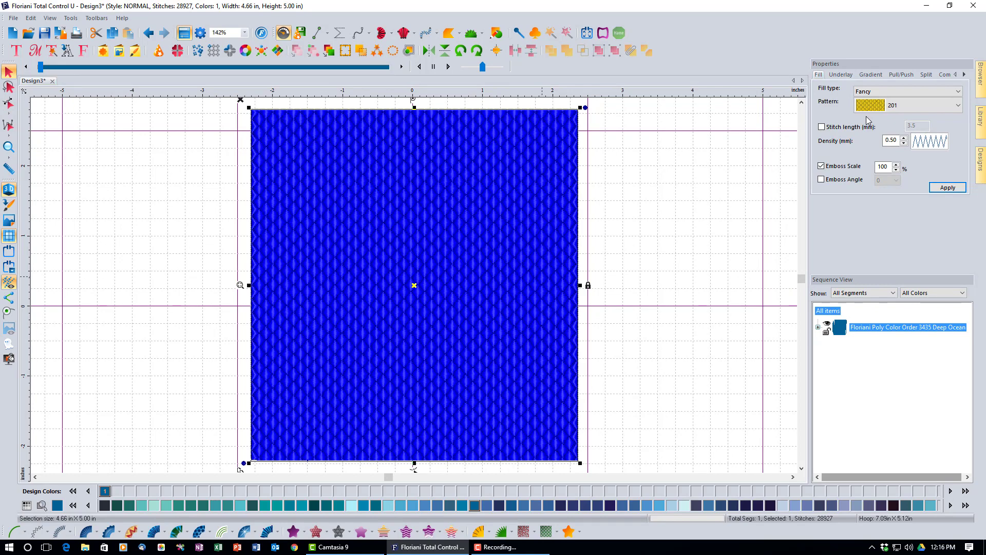
click(959, 107)
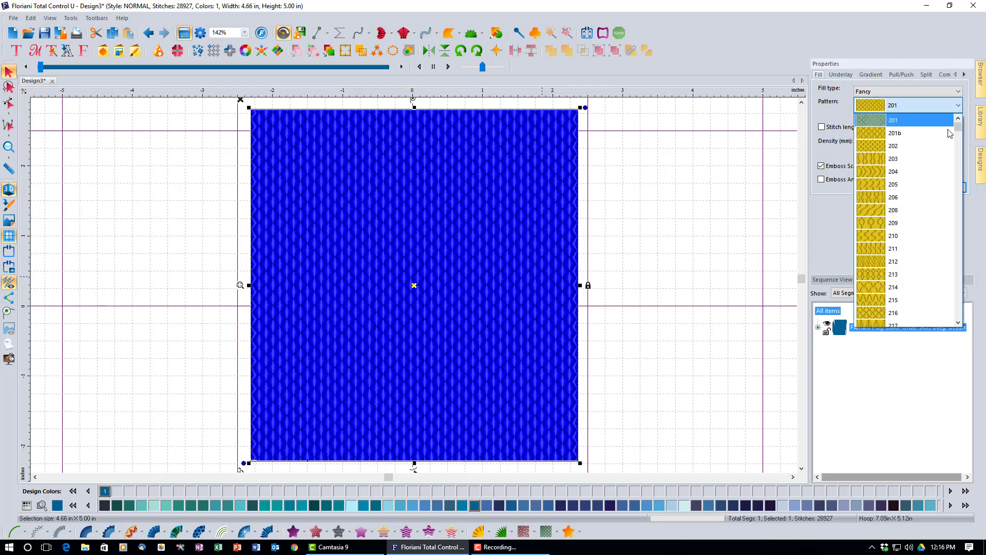
drag(961, 132, 957, 209)
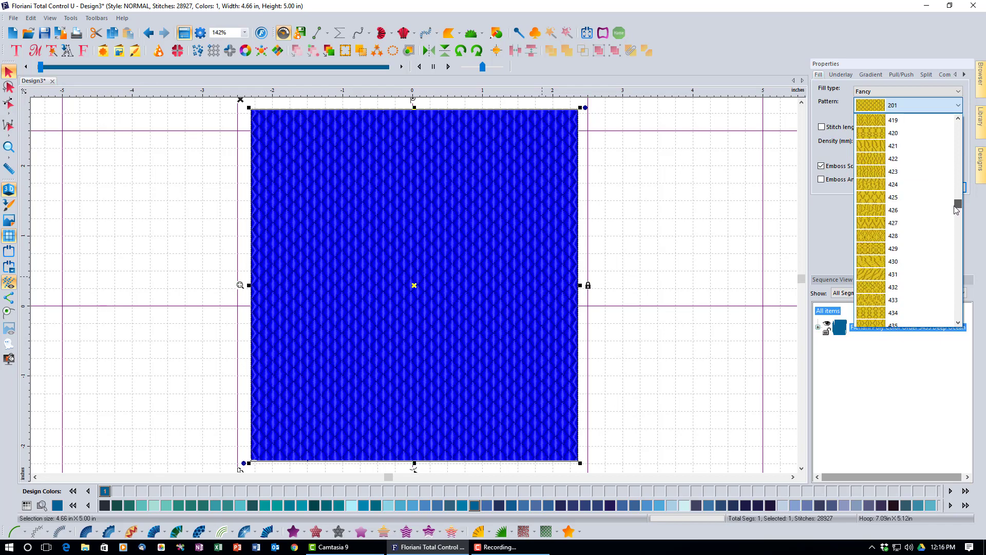
drag(957, 209, 947, 126)
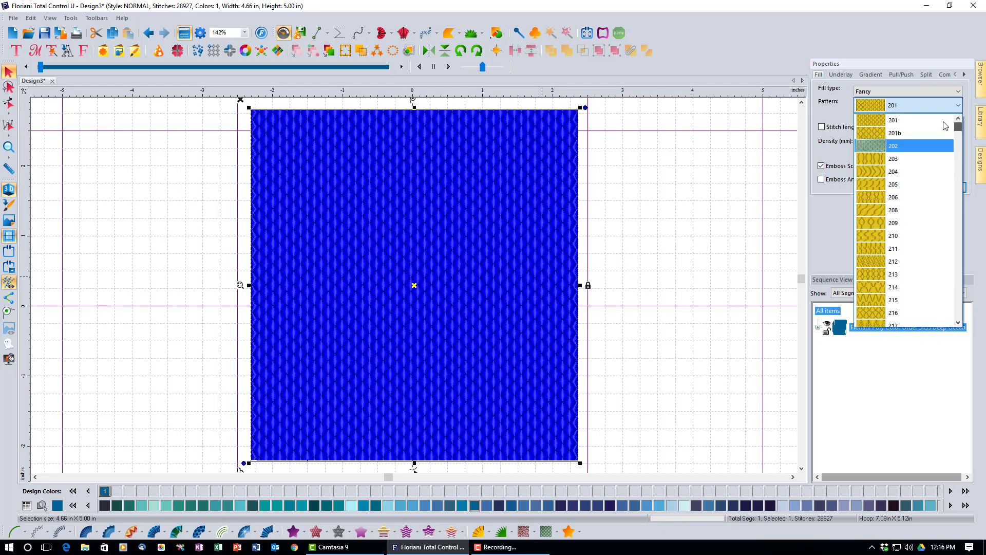
click(936, 119)
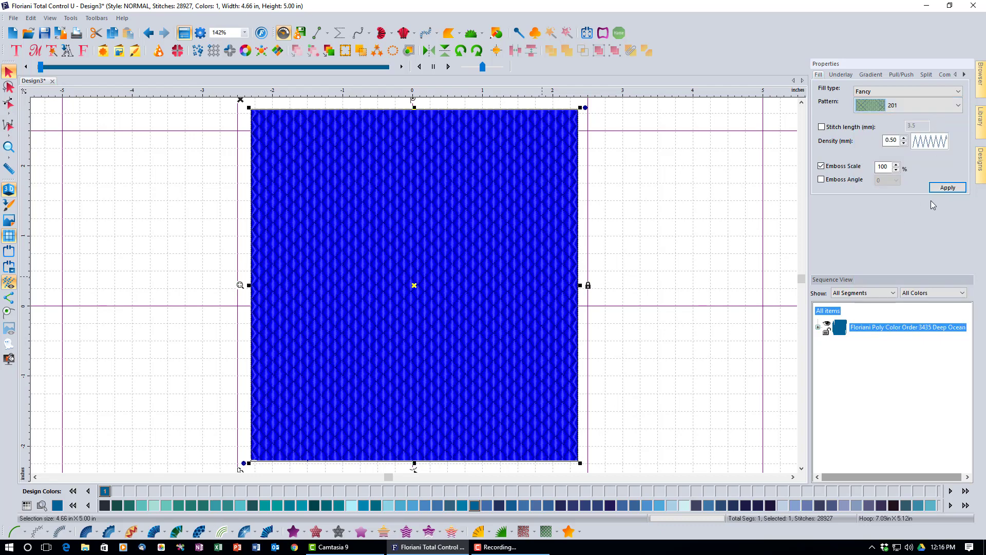
click(658, 252)
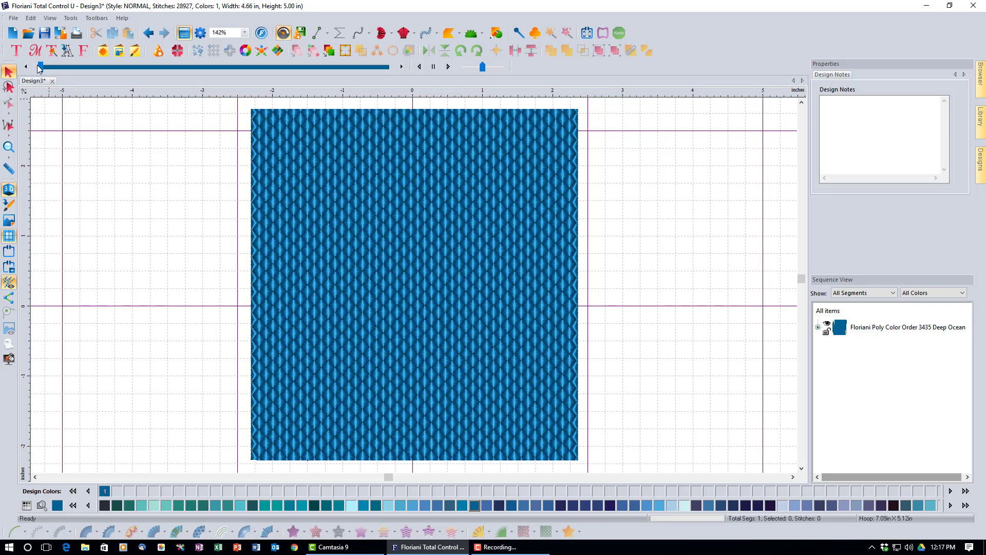
Create a new blank design and load the fancy pattern file 201.vtl into it as editable artwork.
click(72, 18)
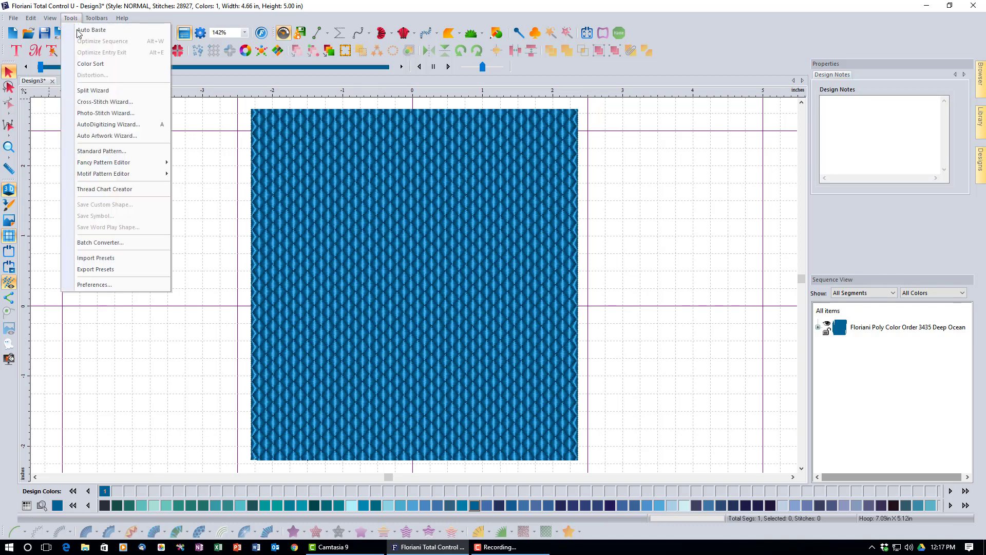
mouse_move(149, 168)
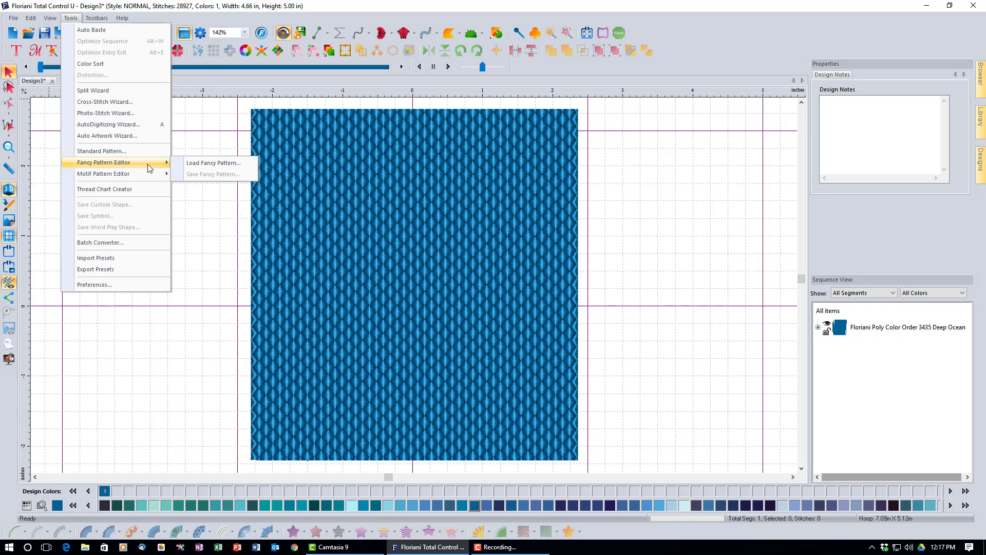
click(208, 234)
click(13, 33)
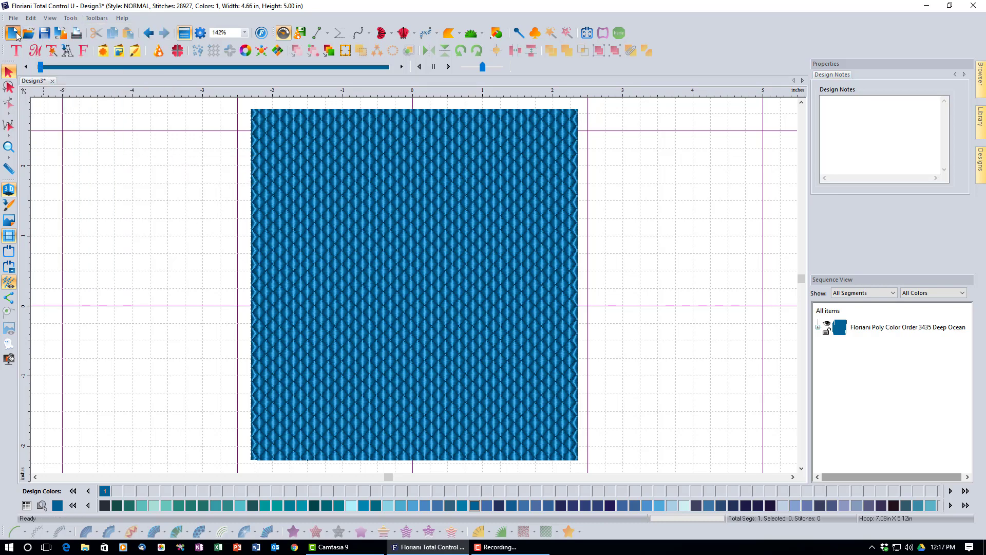
click(69, 19)
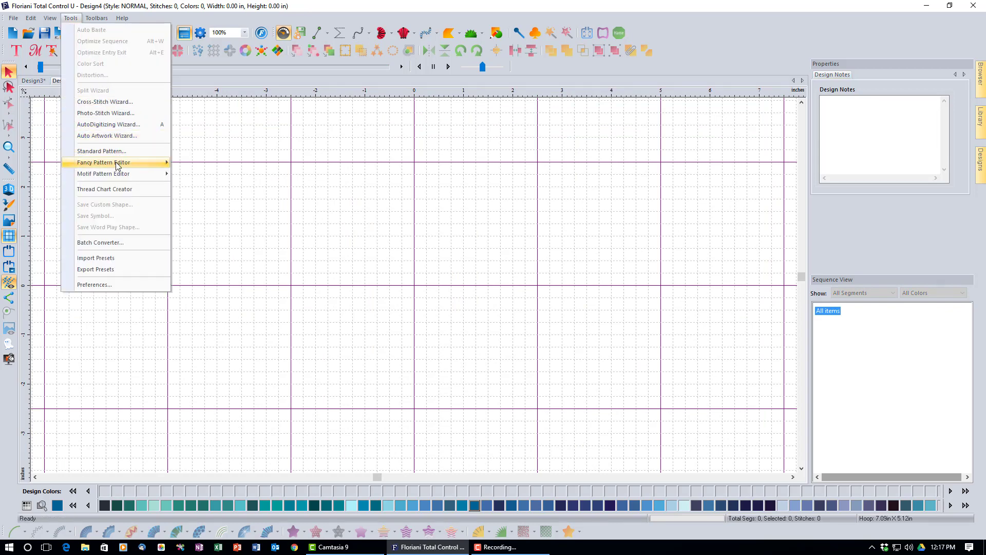
mouse_move(165, 163)
click(197, 166)
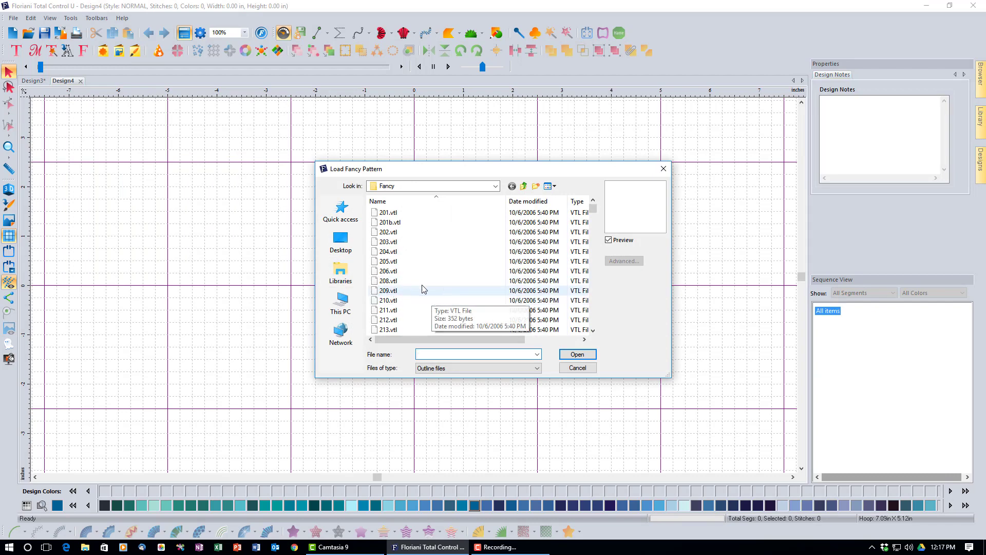
click(384, 214)
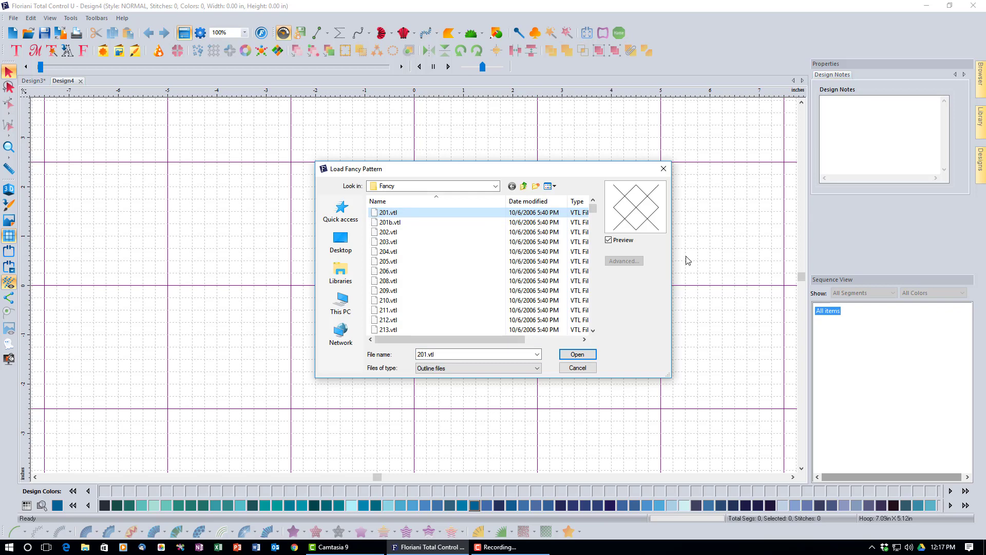
click(584, 357)
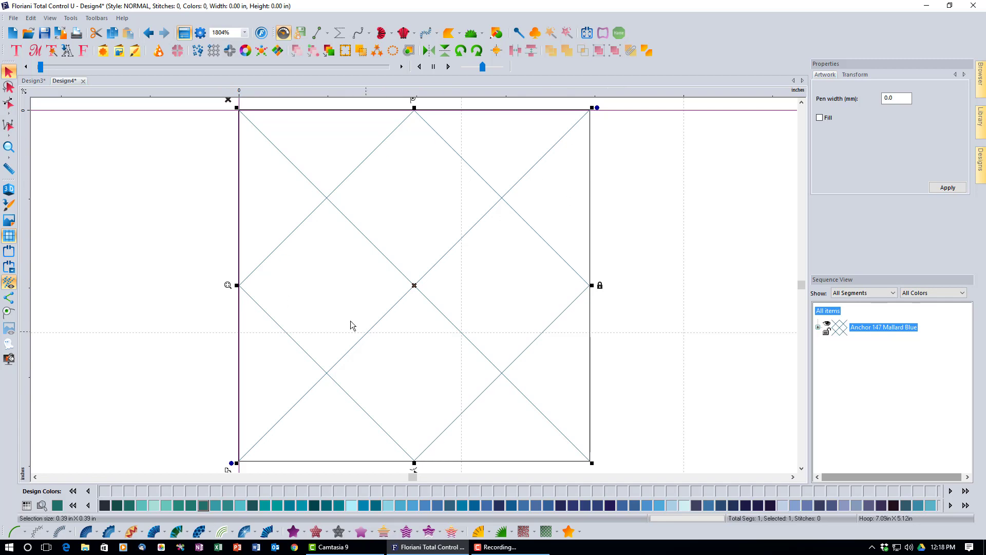
Compare the loaded 201 artwork with the filled rectangle in Design3, then delete the artwork from Design4.
click(33, 81)
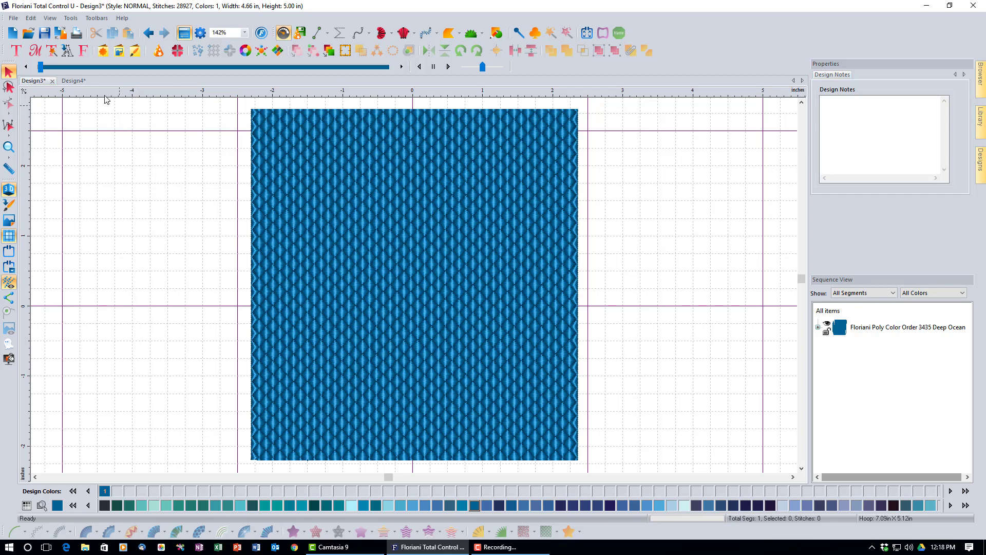
click(81, 82)
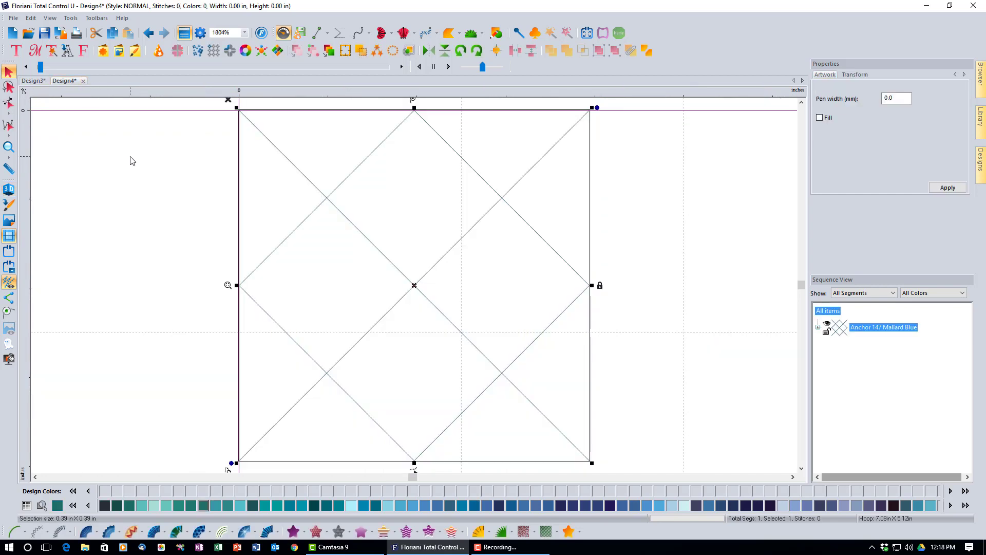
click(284, 257)
key(Delete)
Change the fancy fill pattern of the rectangle in Design3 to 209, apply it and deselect the shape.
click(36, 82)
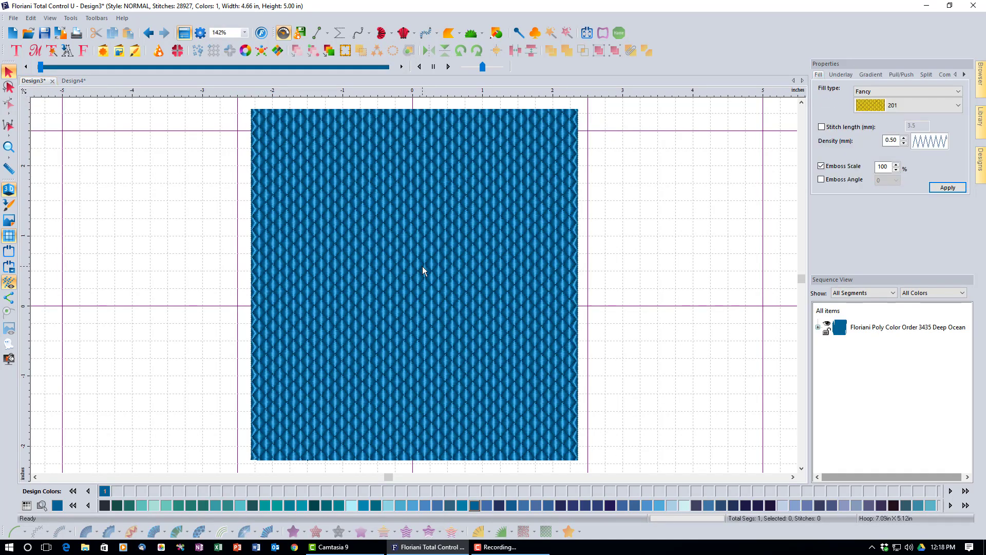
click(423, 271)
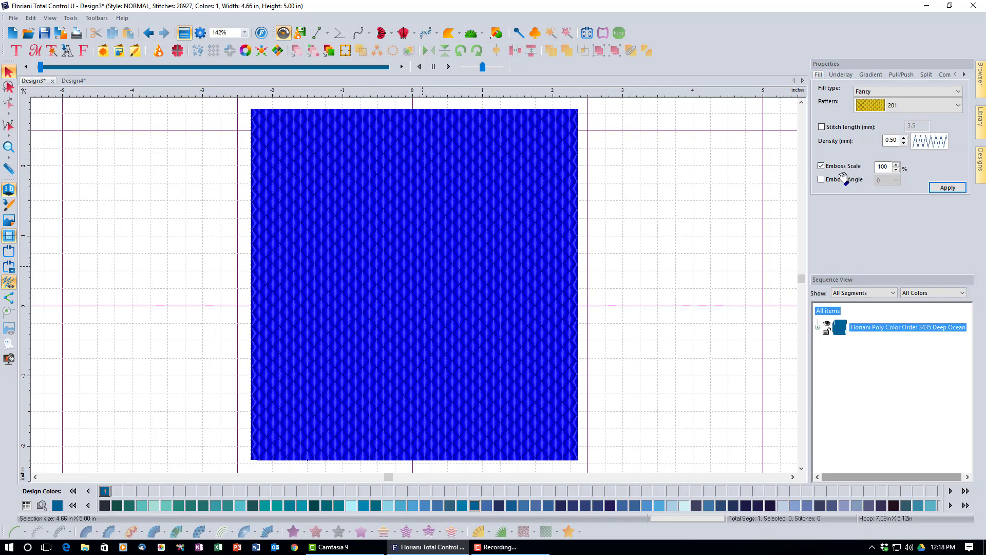
click(959, 105)
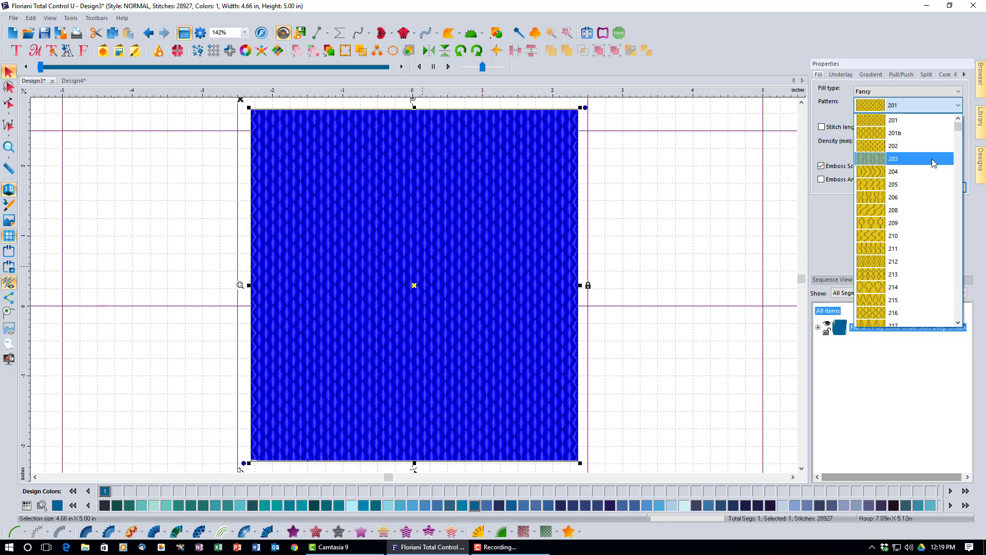
click(925, 224)
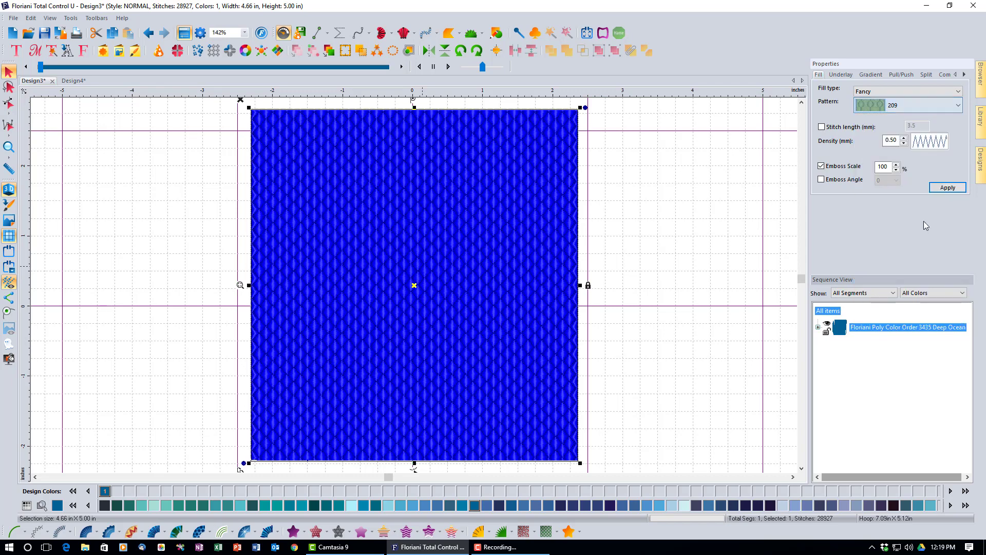
click(953, 190)
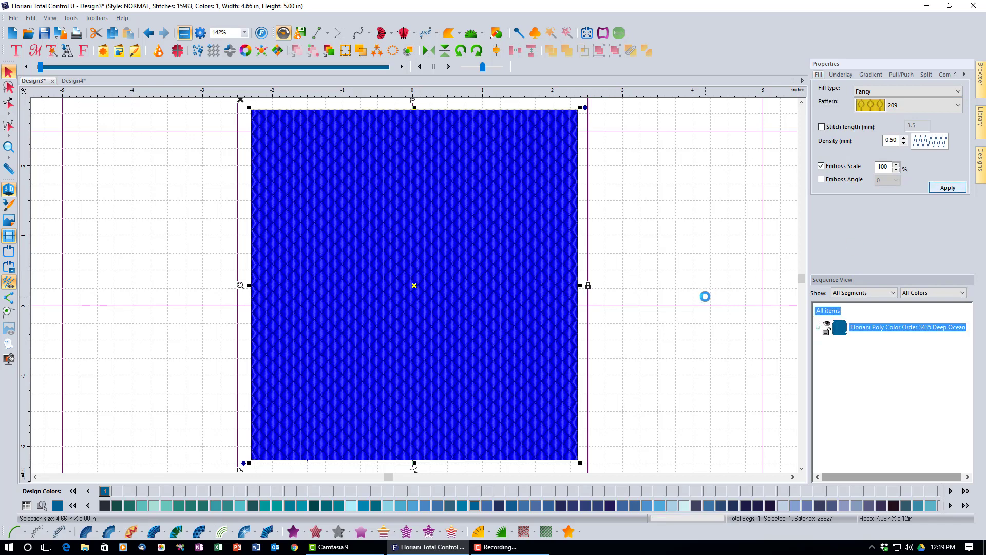
click(636, 297)
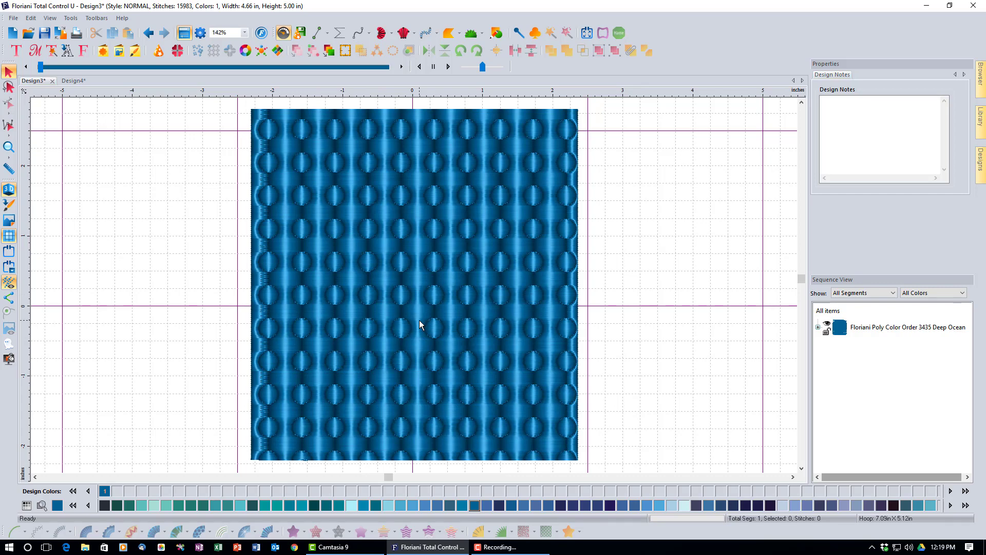
Load the fancy pattern file 209.vtl into Design4 as editable artwork.
click(72, 83)
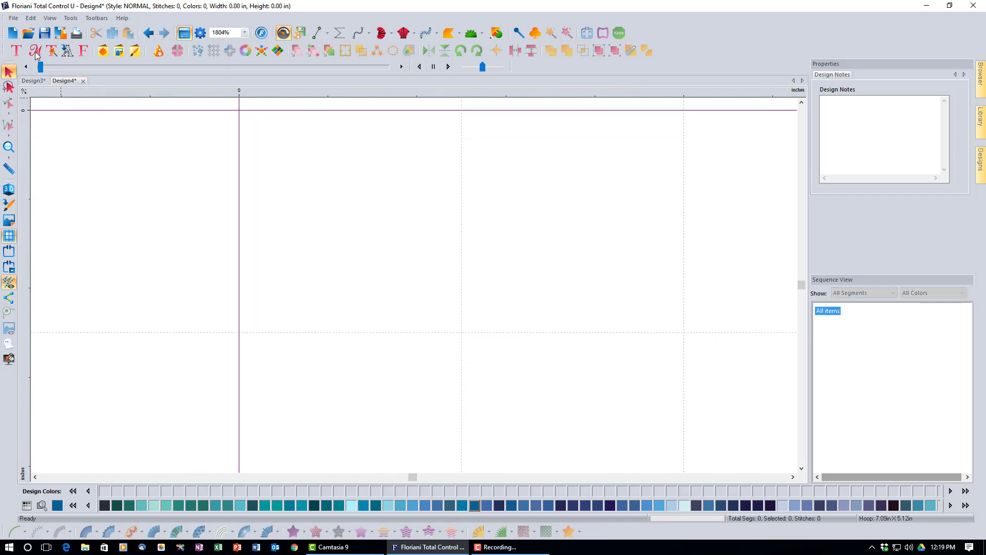
click(71, 19)
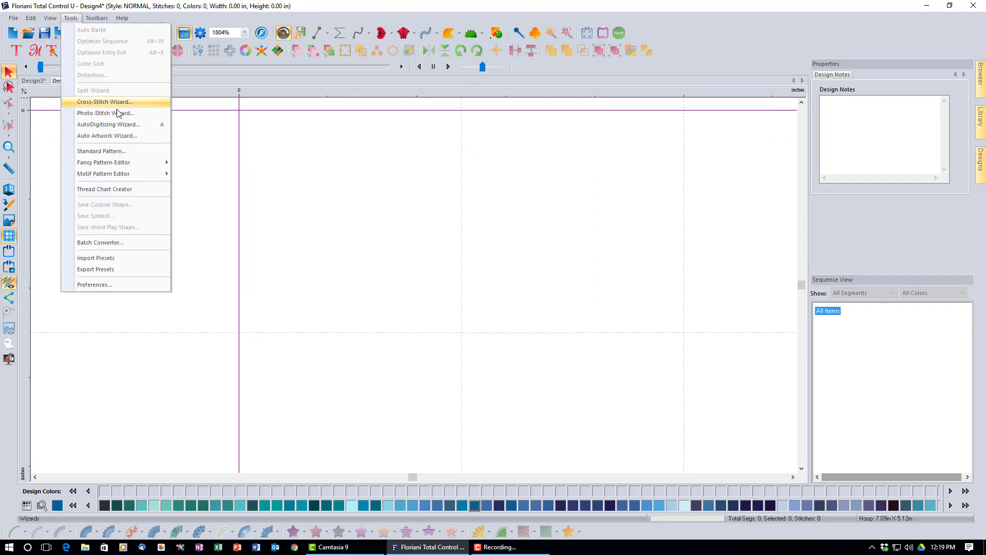
mouse_move(125, 160)
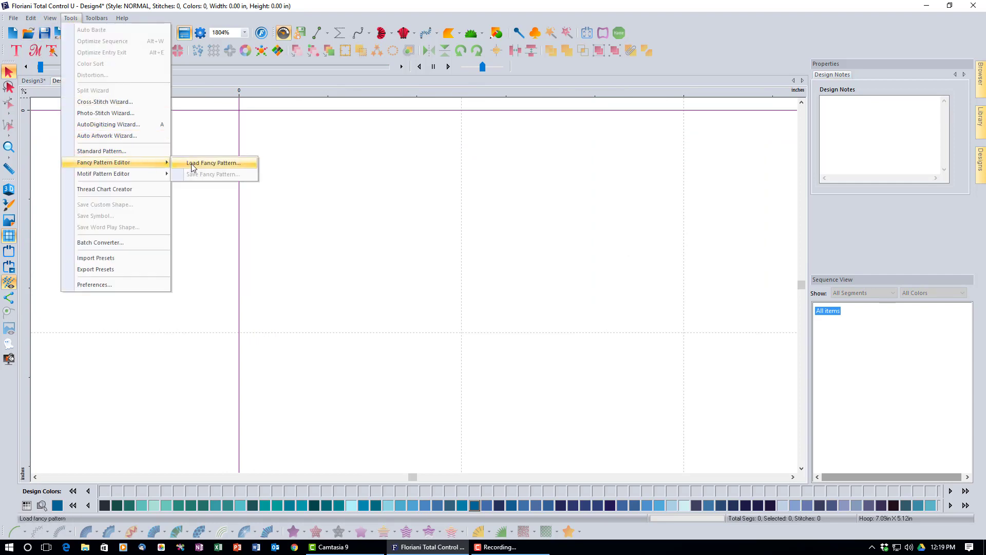
click(190, 164)
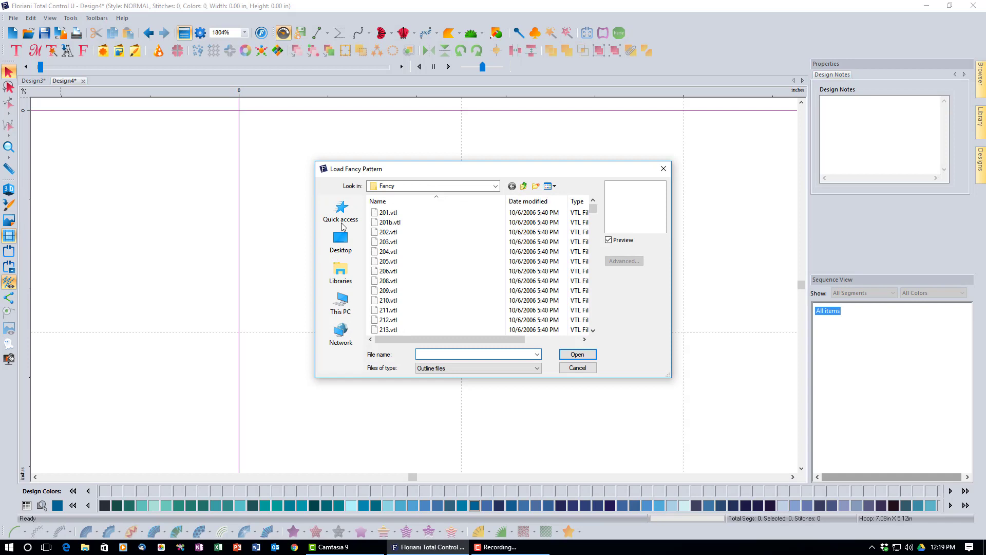
click(393, 293)
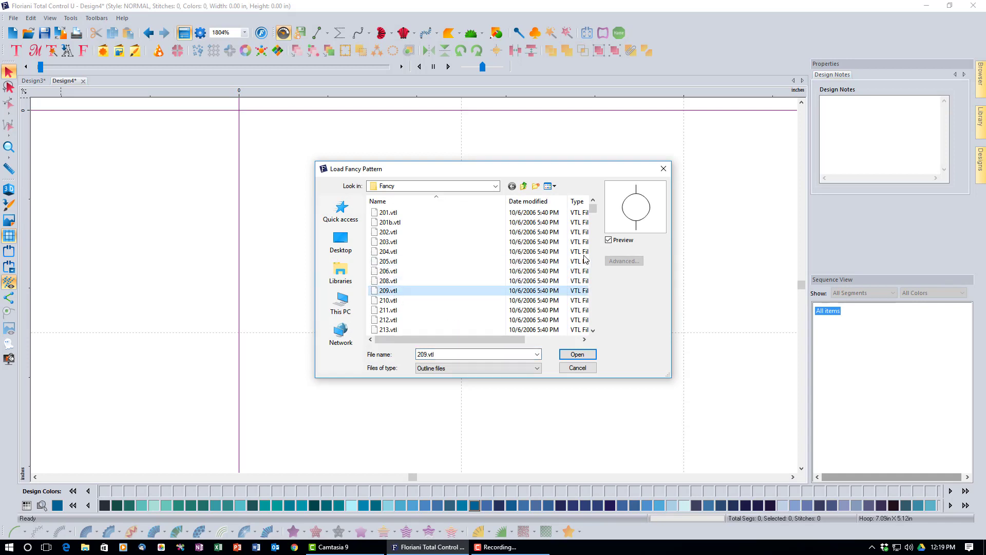
click(578, 355)
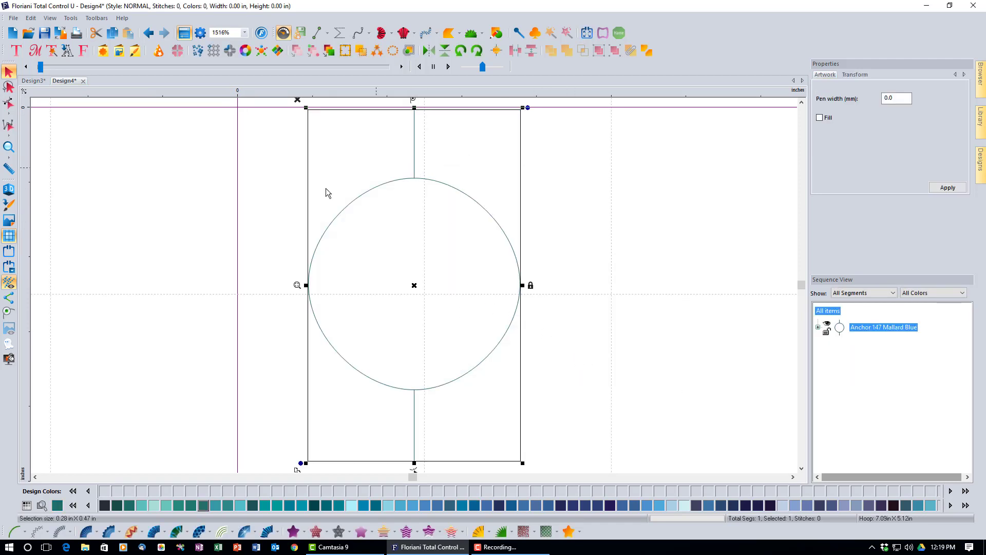
Examine the 209 artwork segment and its width and height, then delete it from Design4.
click(819, 327)
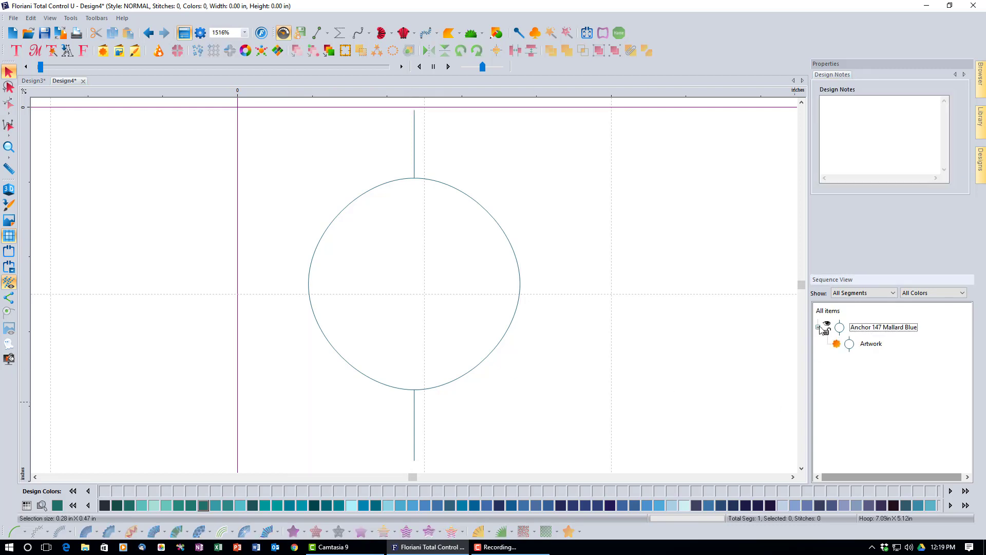
click(850, 350)
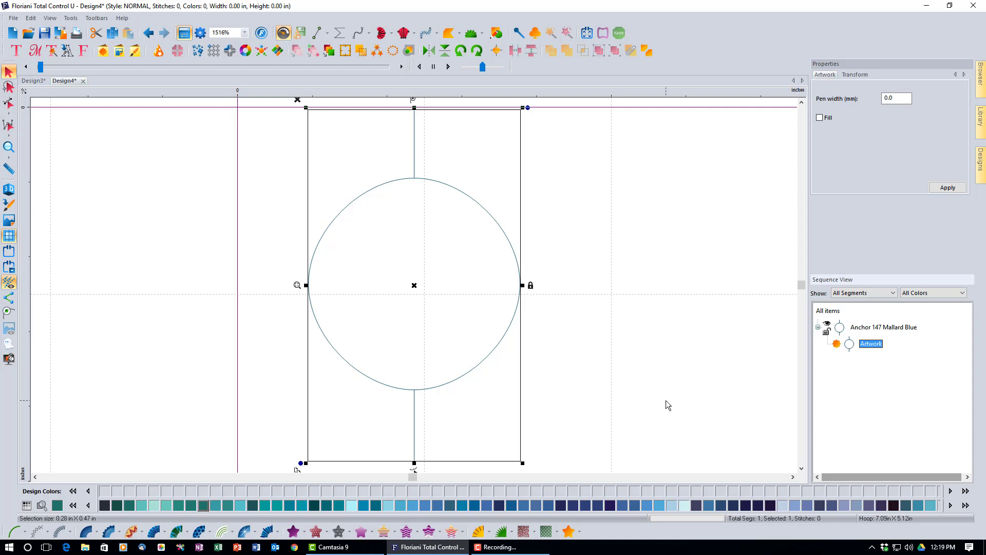
click(856, 75)
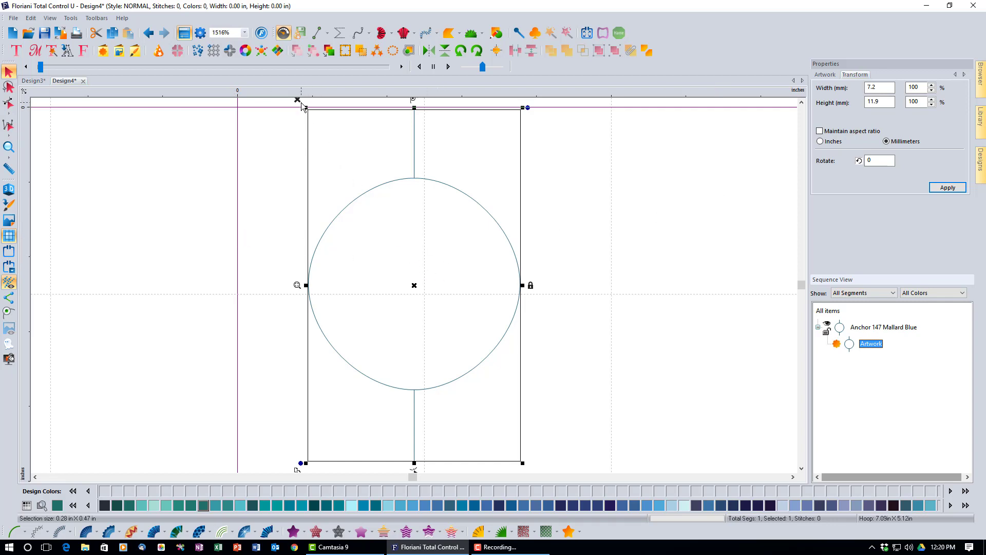
key(Delete)
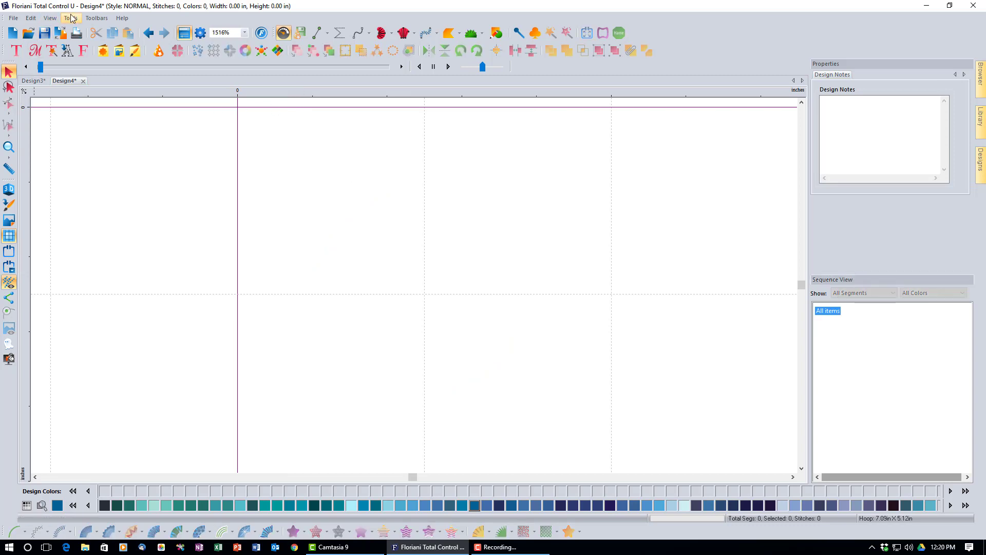
Load the fancy pattern file 201.vtl into Design4, then examine its width and height and its artwork segment.
click(71, 18)
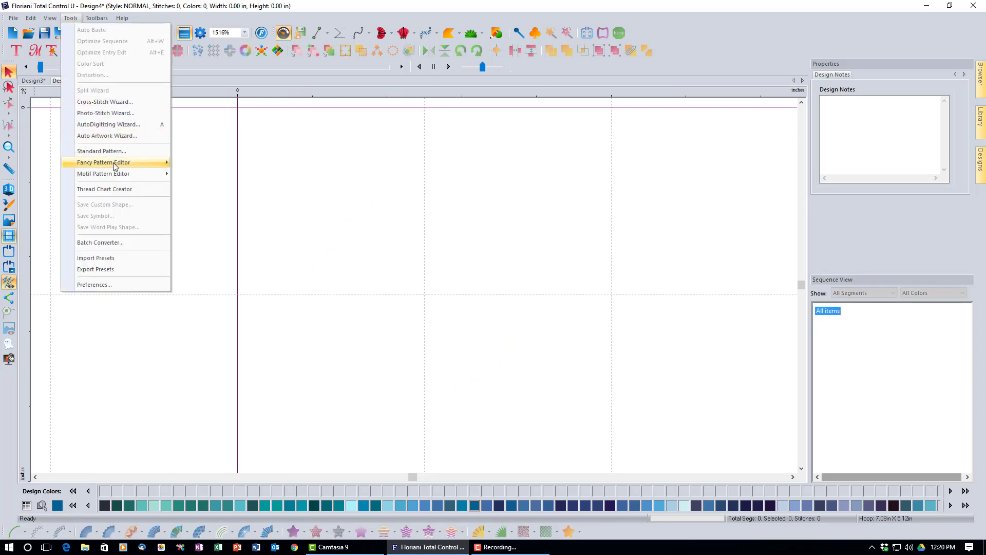
mouse_move(154, 162)
click(185, 162)
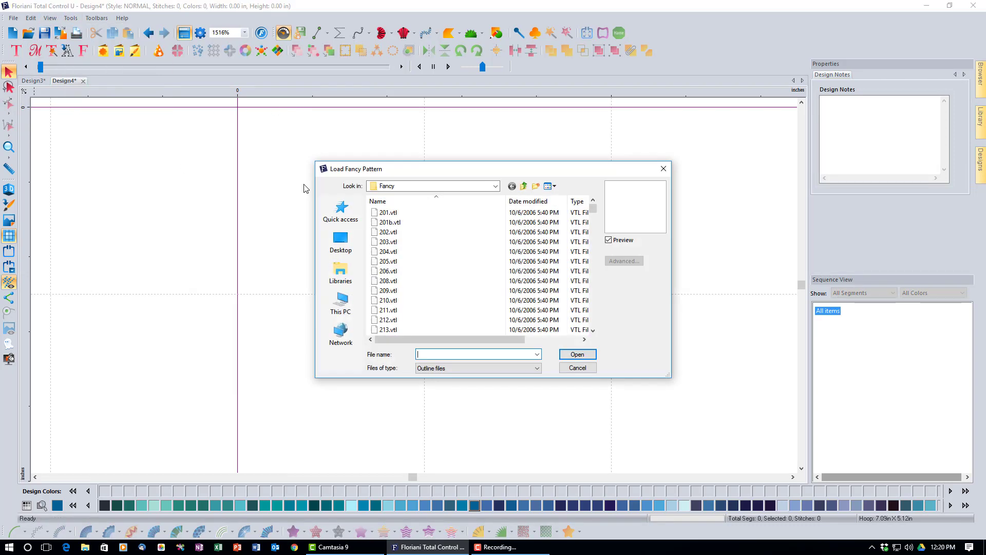
click(406, 212)
click(577, 356)
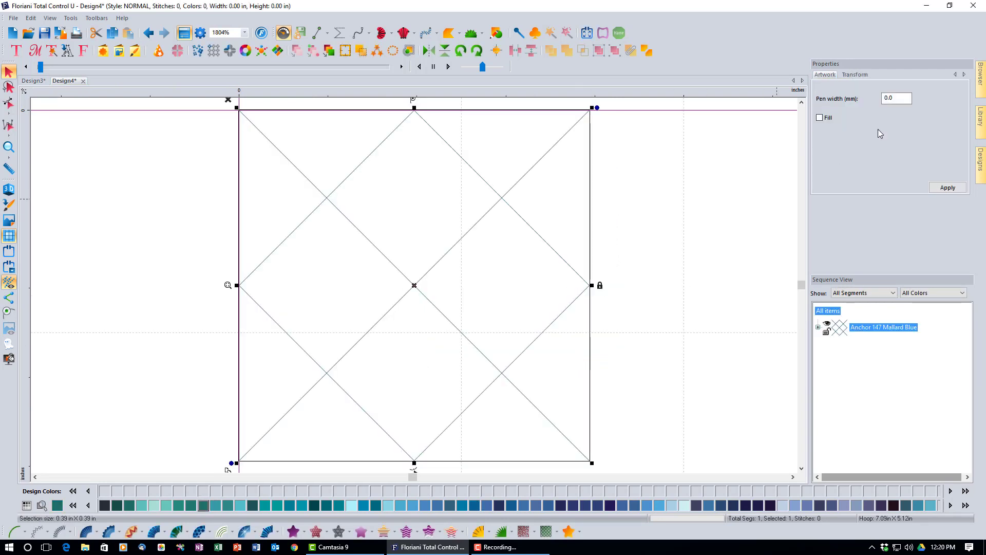
click(858, 75)
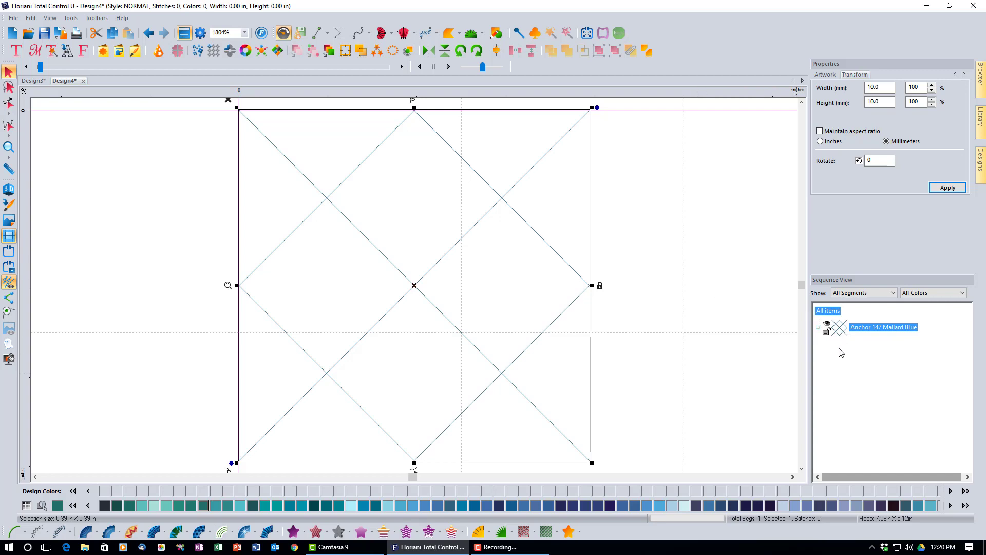
click(818, 328)
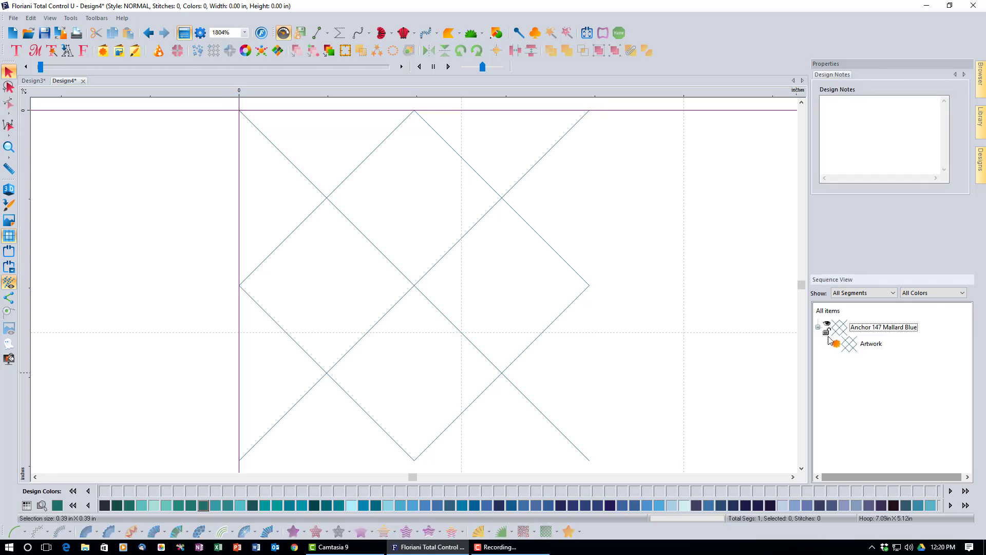
click(849, 346)
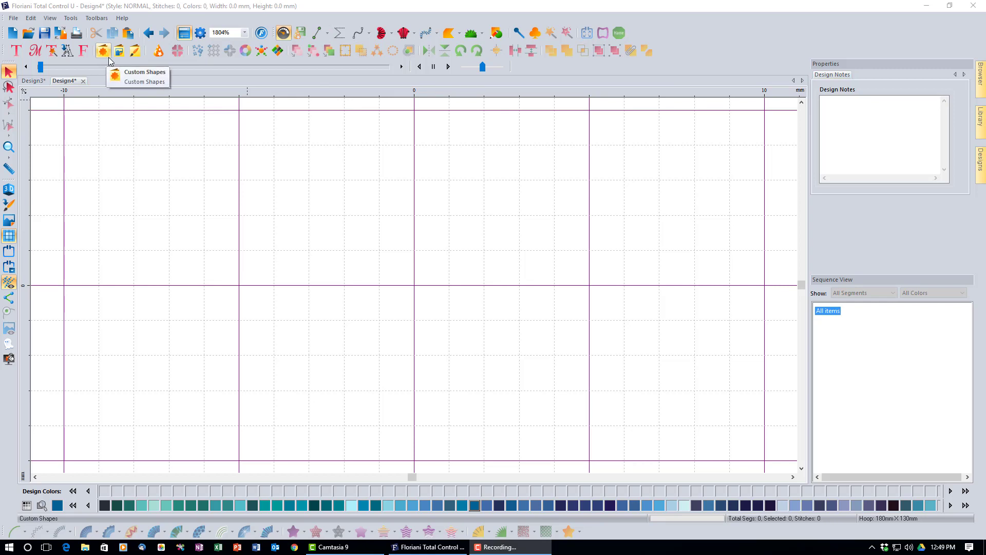
Draw a tall, narrow artwork ellipse about 2.5 mm wide and 9.9 mm high, starting on the vertical centre line.
click(496, 35)
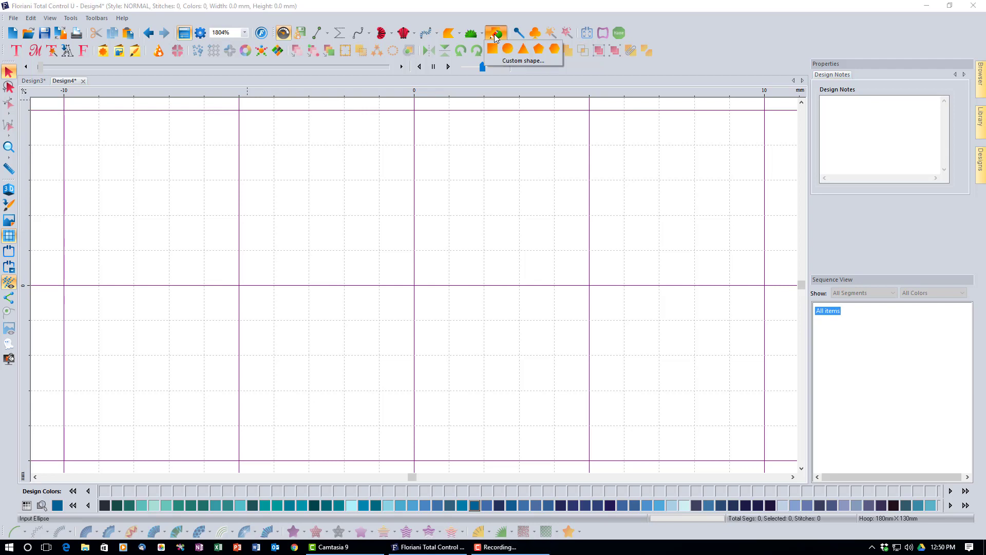
click(507, 50)
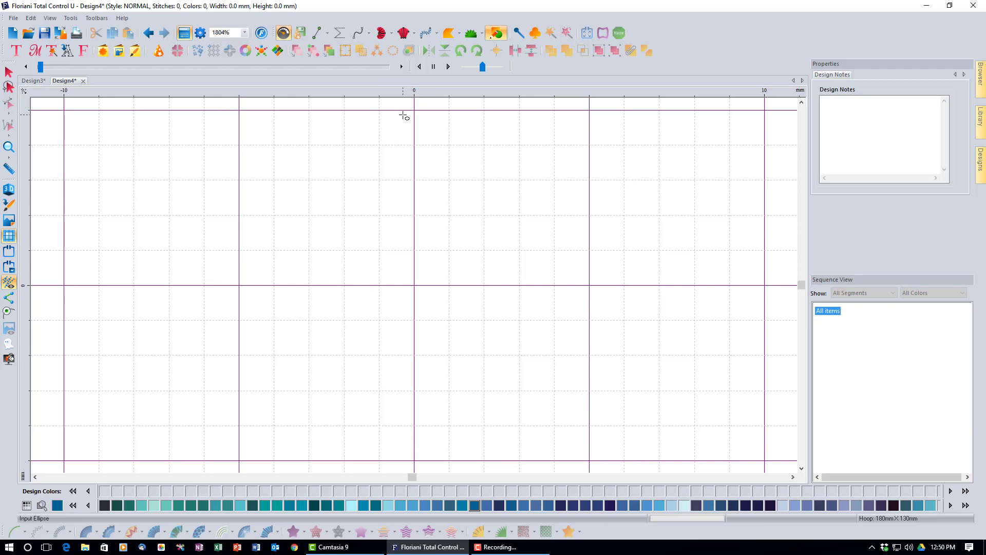
drag(414, 110, 504, 458)
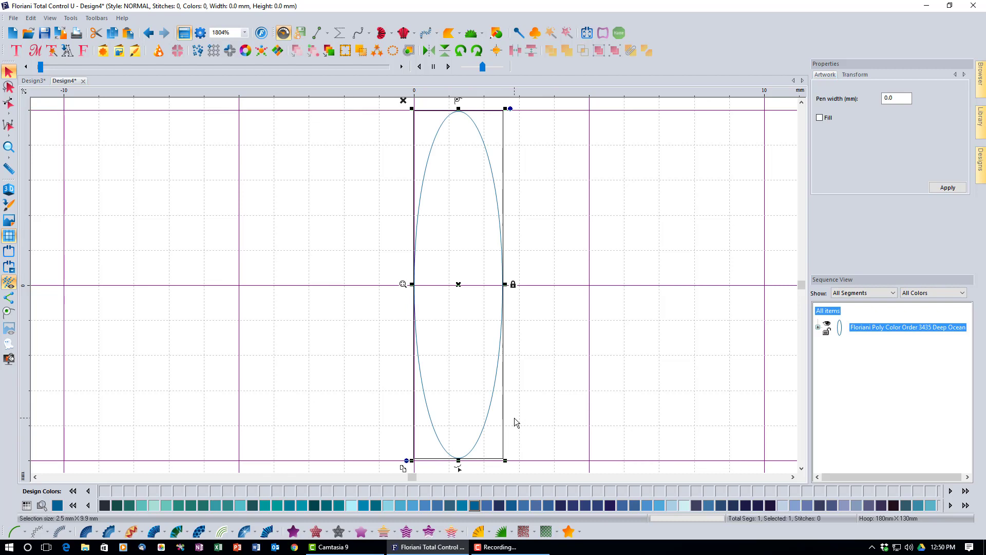
Set the ellipse's height to 10 mm and centre it on the rulers.
click(855, 75)
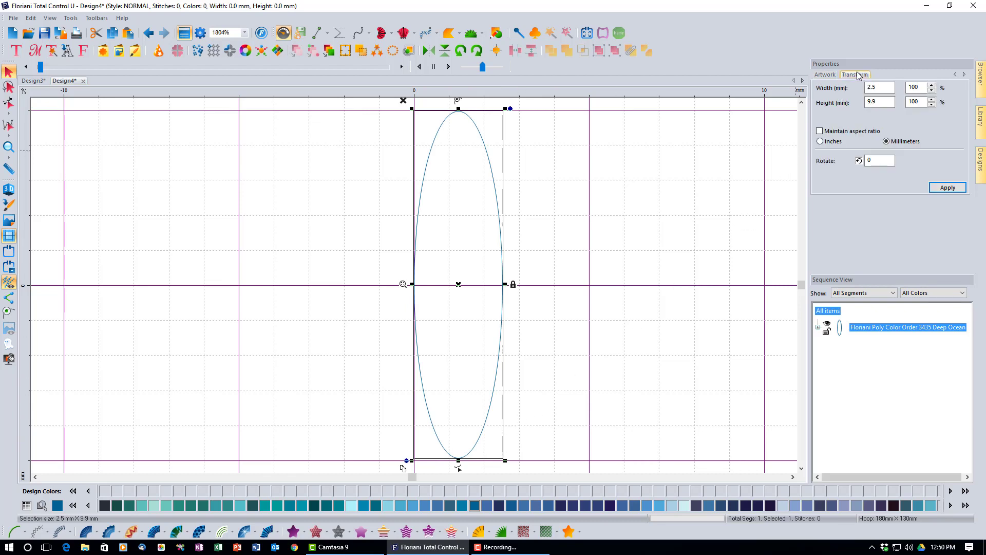
double_click(876, 102)
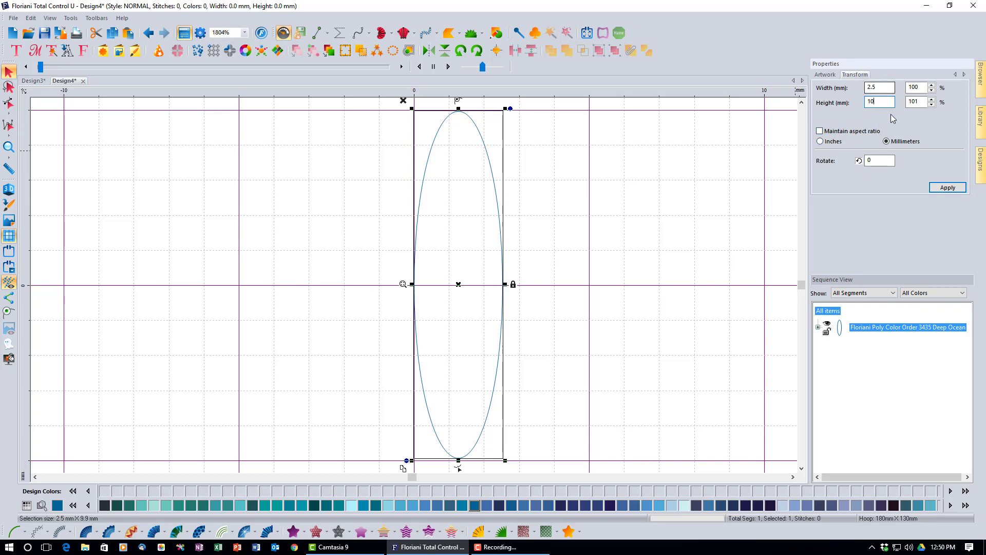
click(948, 188)
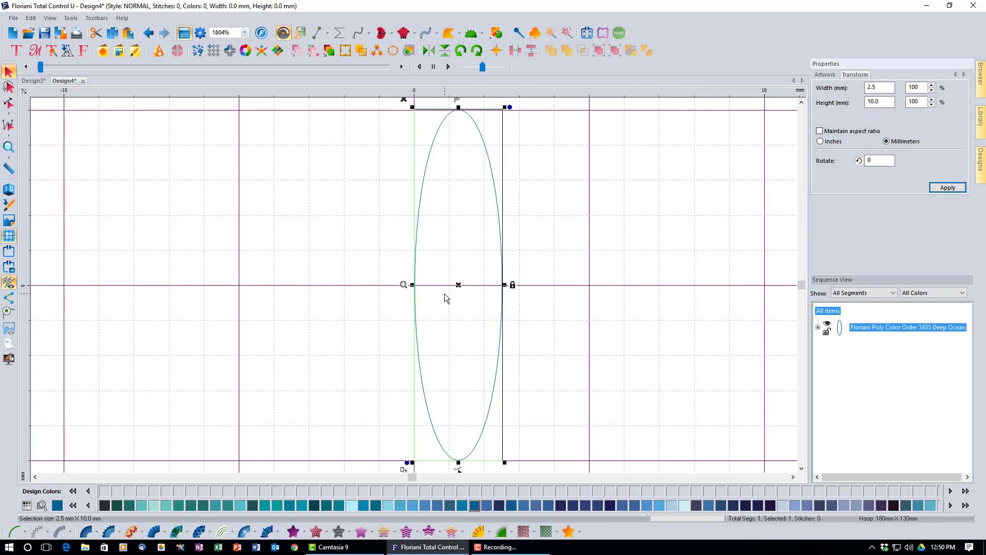
click(499, 55)
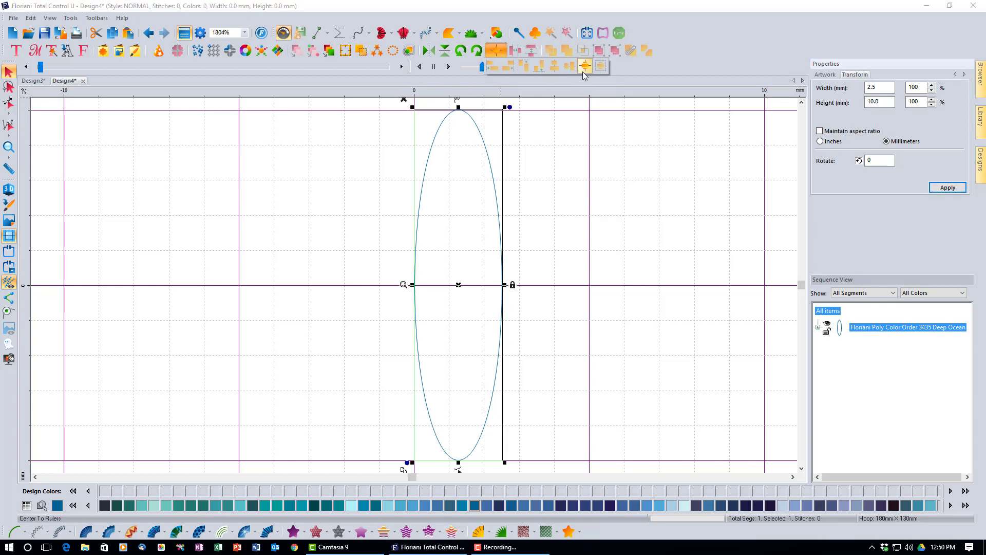
click(584, 73)
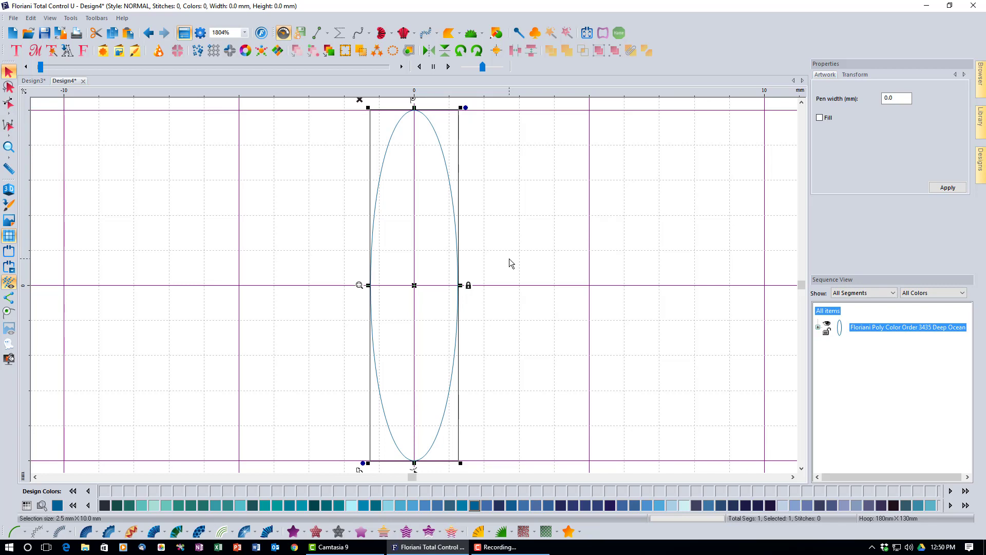
Duplicate the ellipse in place and rotate the copy by 90 degrees to form a cross with the original.
click(118, 35)
click(130, 36)
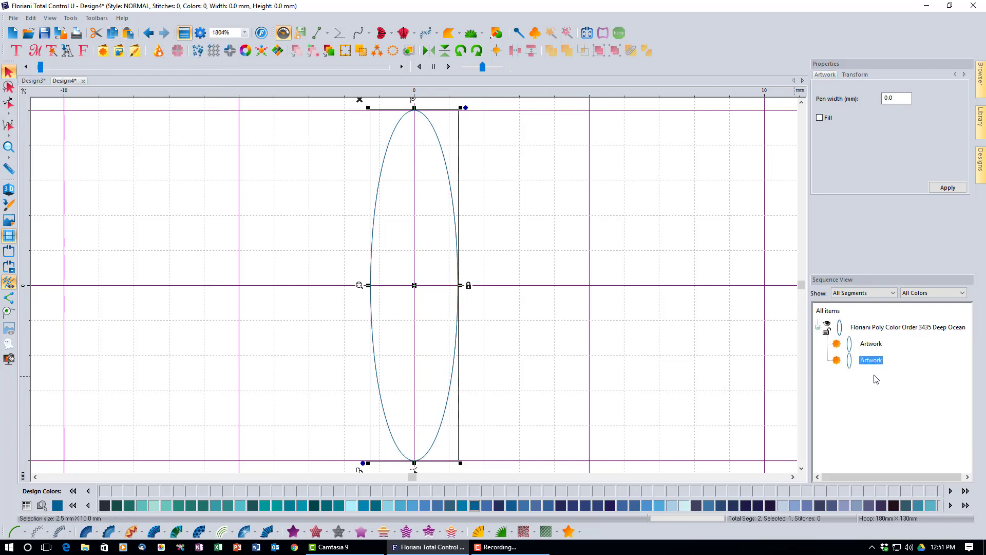
click(478, 53)
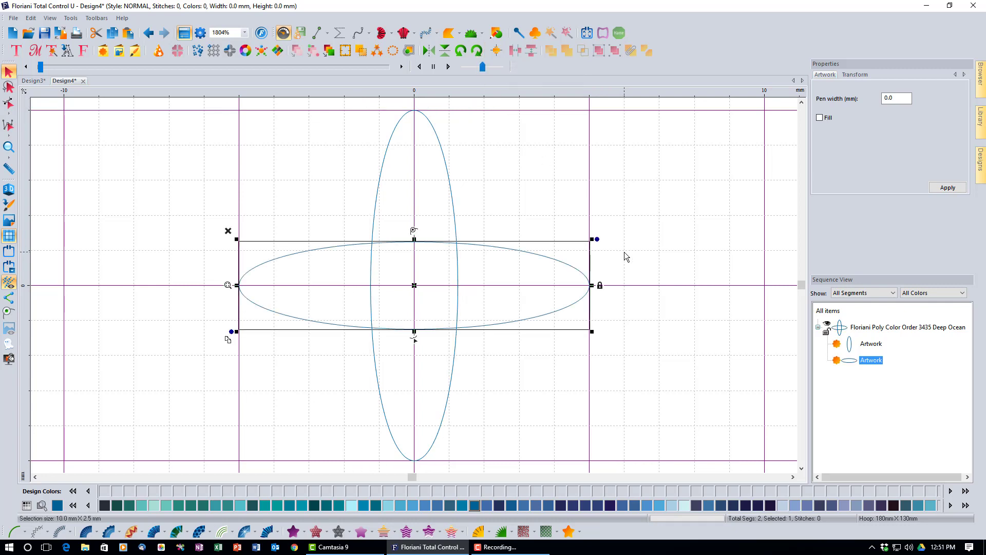
Start saving the two crossed ellipses together as a fancy pattern, with dimensions of 10 mm wide and 10 mm high.
click(889, 327)
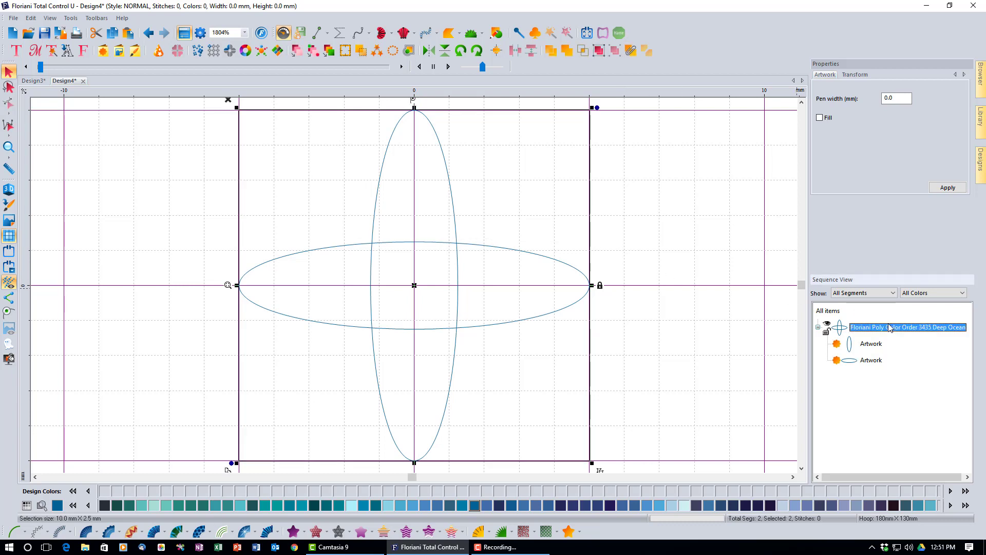
click(855, 75)
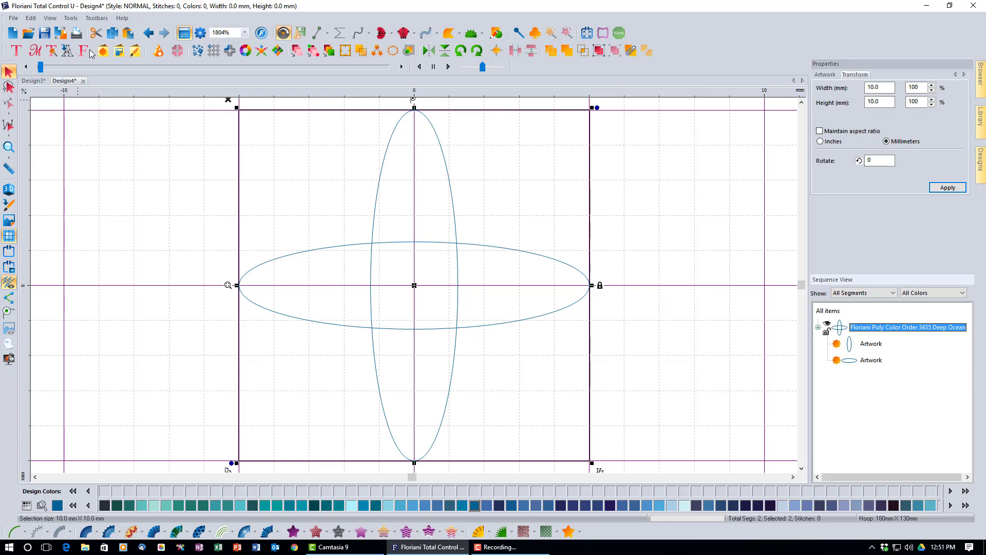
click(76, 18)
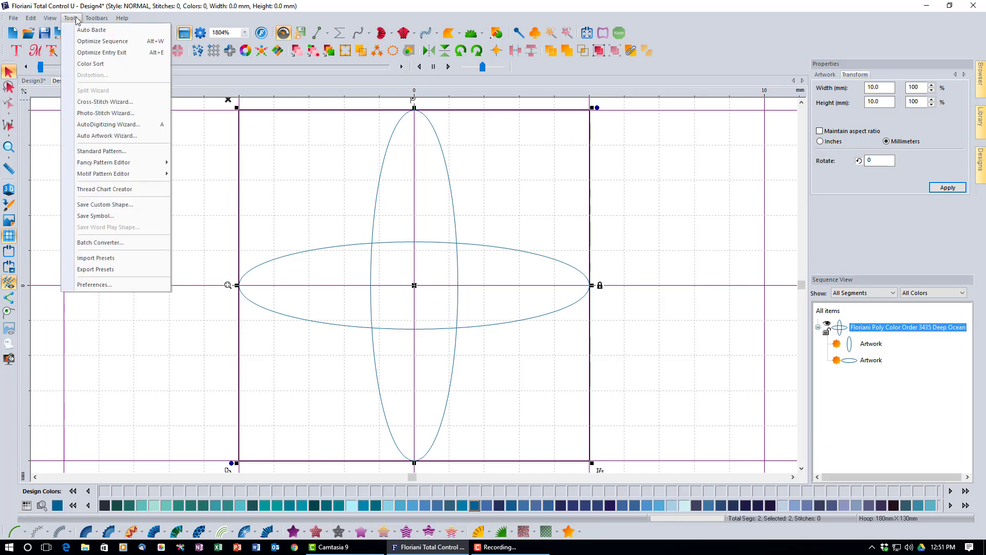
mouse_move(123, 164)
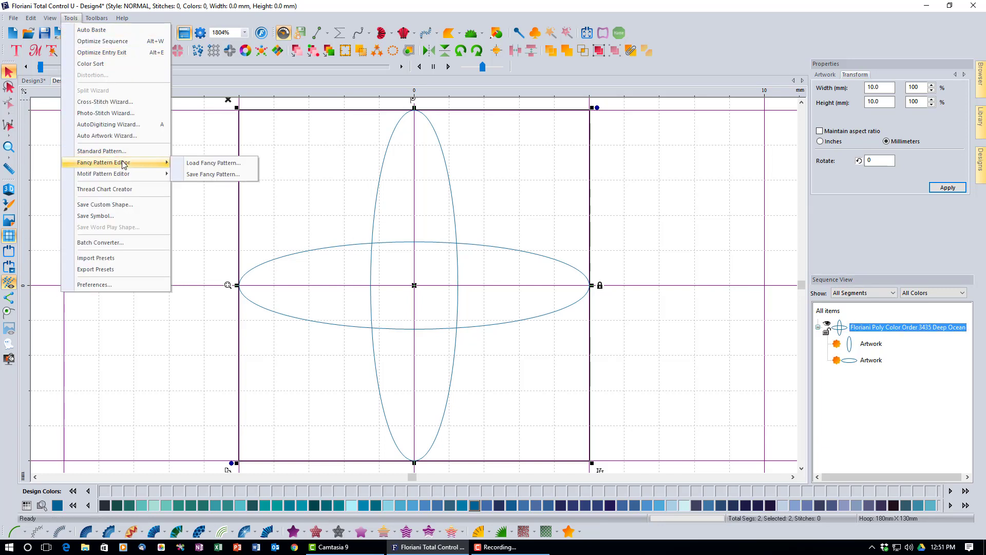
click(211, 175)
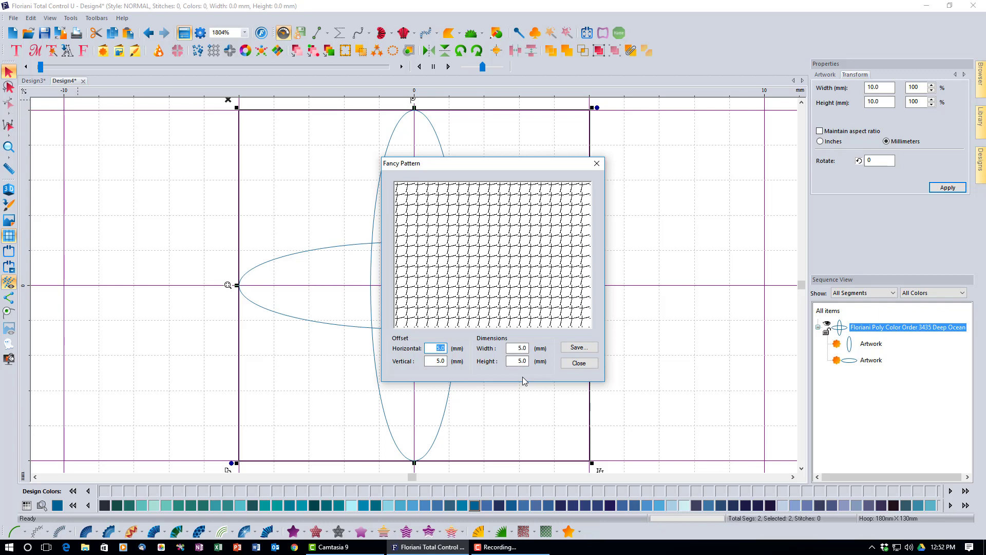
click(520, 348)
text(10)
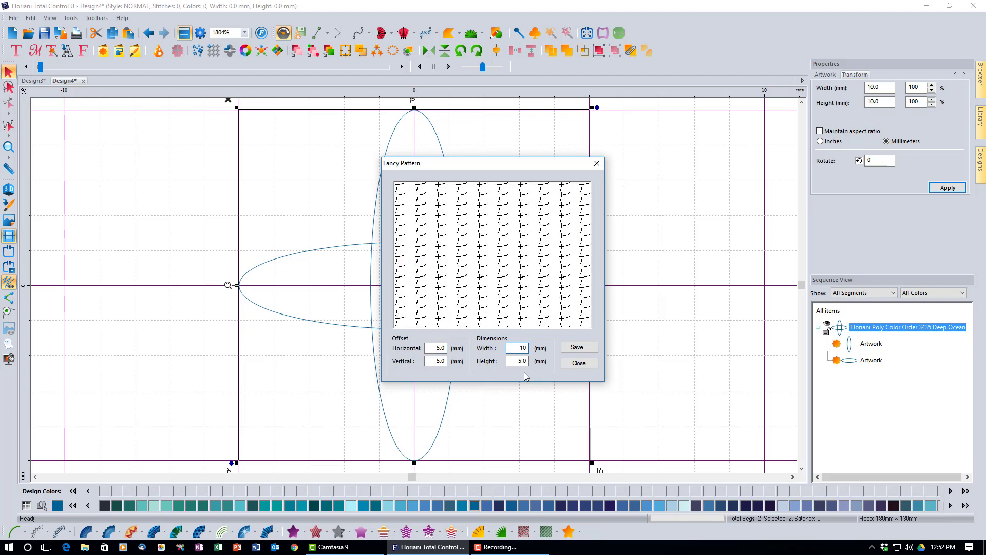
click(518, 361)
key(shift+End)
text(10)
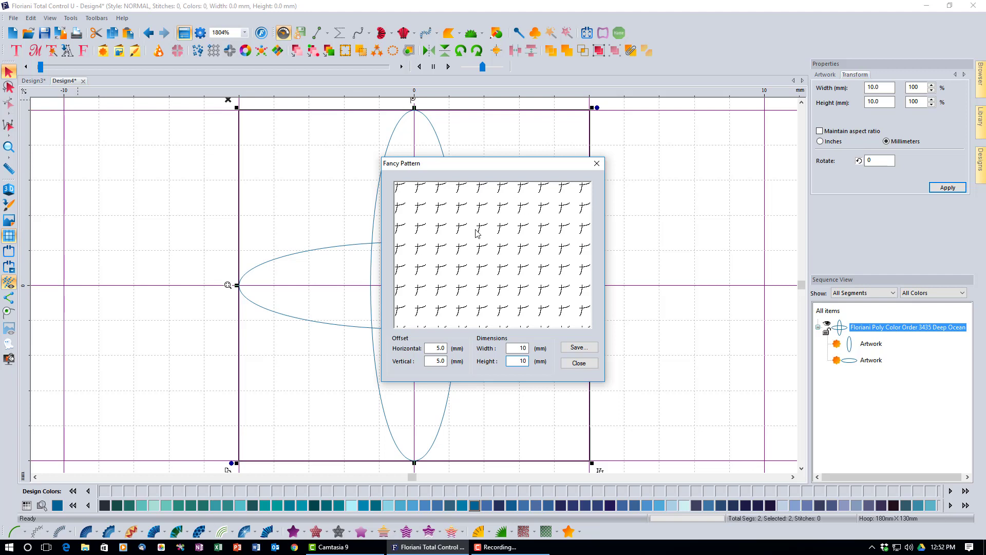
Set the fancy pattern's horizontal and vertical offsets to 0 mm.
double_click(435, 348)
text(0)
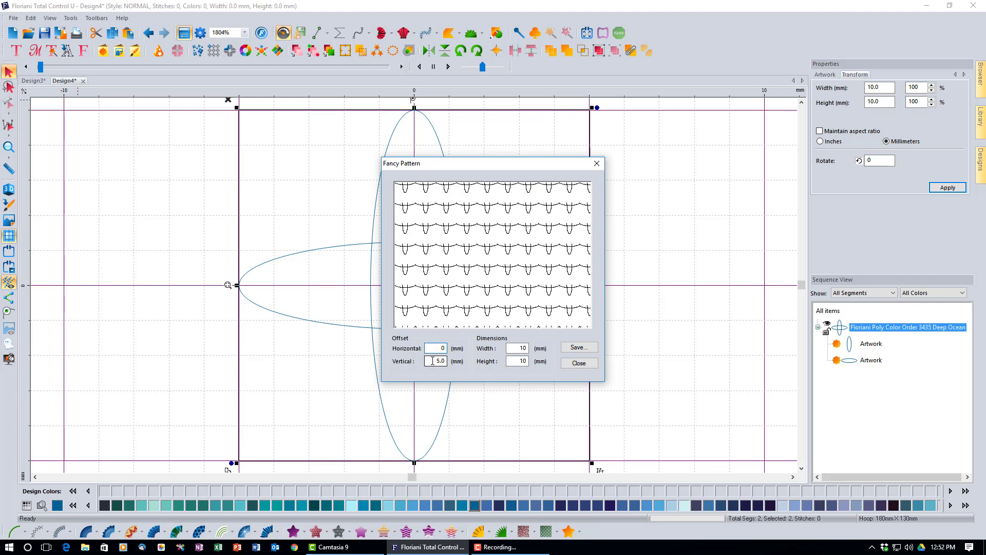
double_click(435, 360)
text(0)
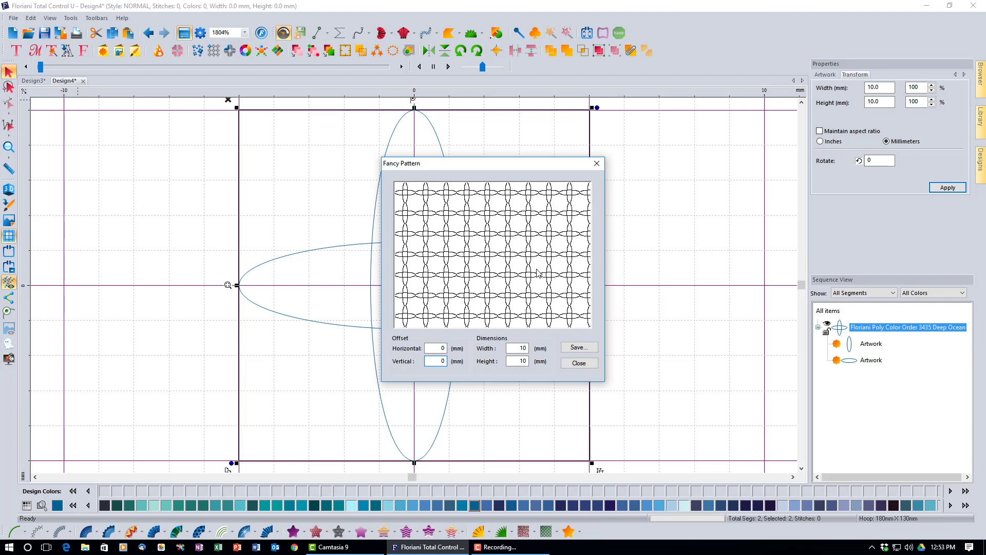
Try wider pattern spacing with dimensions of 12 mm by 12 mm, and return both dimensions to 10 mm.
double_click(518, 348)
text(12)
double_click(520, 361)
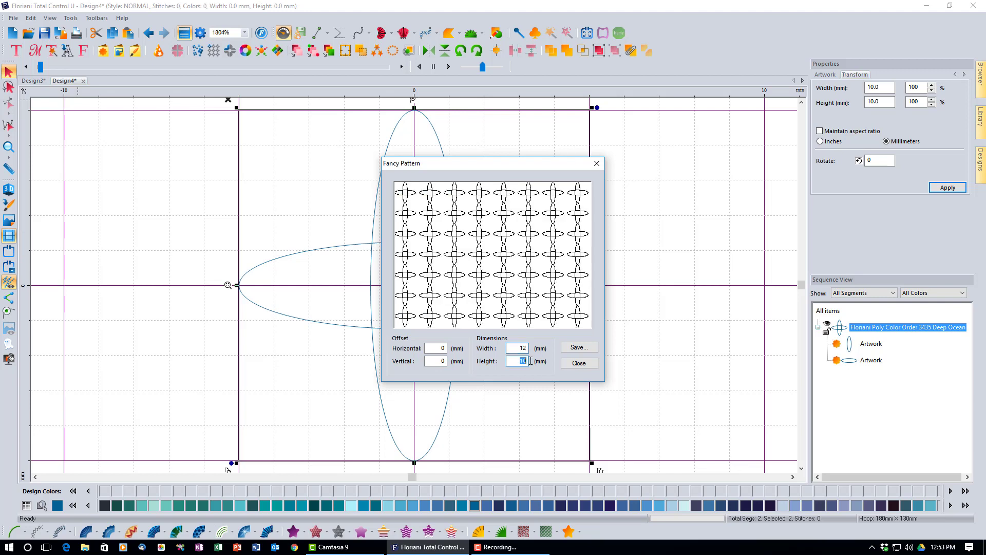
text(12)
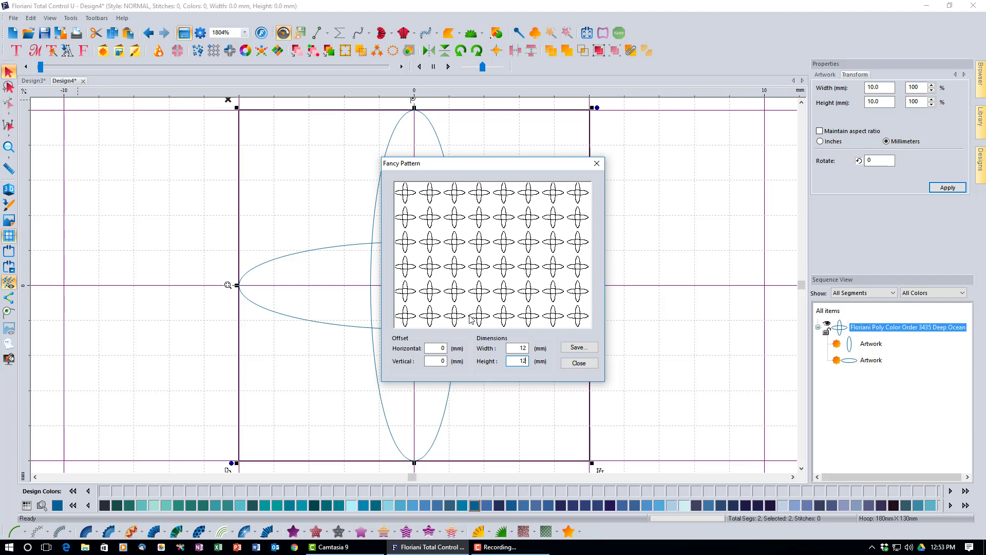
double_click(521, 348)
text(10)
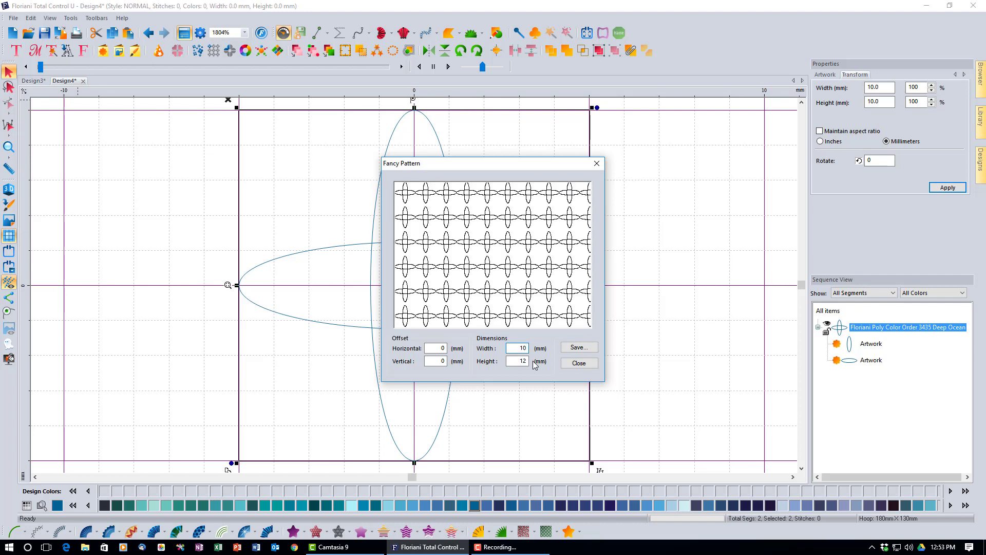
key(Tab)
text(10)
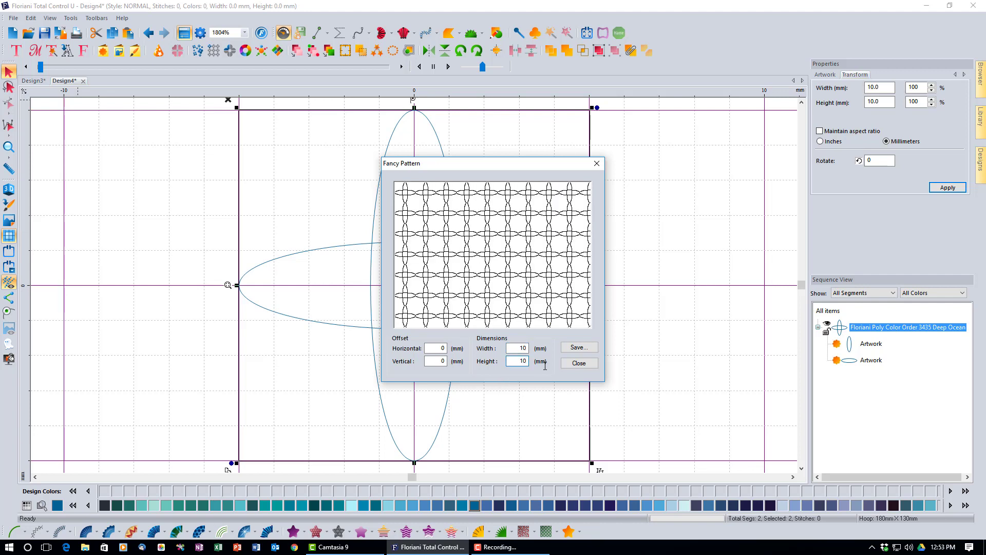
Save the fancy pattern in the Fancy folder as "ellipses" and close the pattern dialog.
click(577, 348)
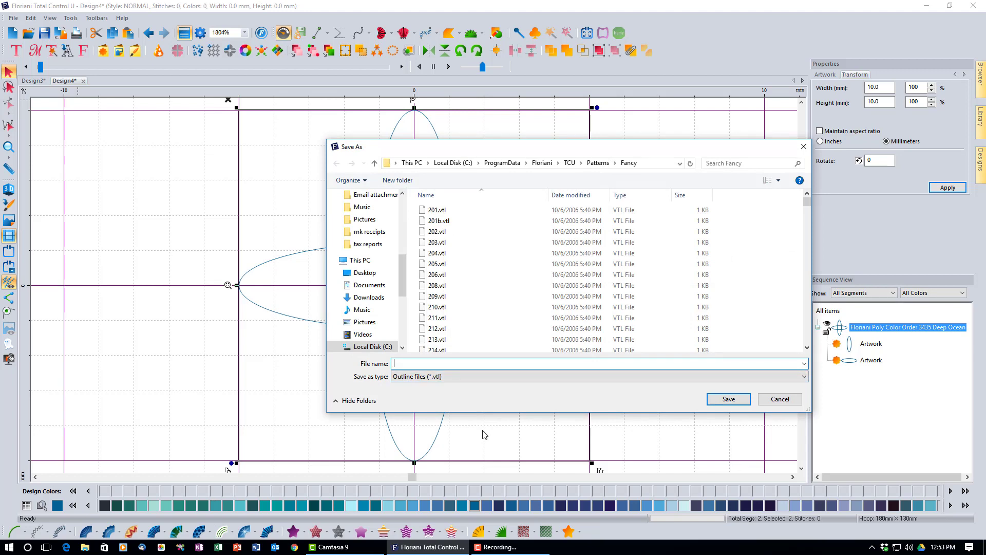
text(ellipses)
click(721, 400)
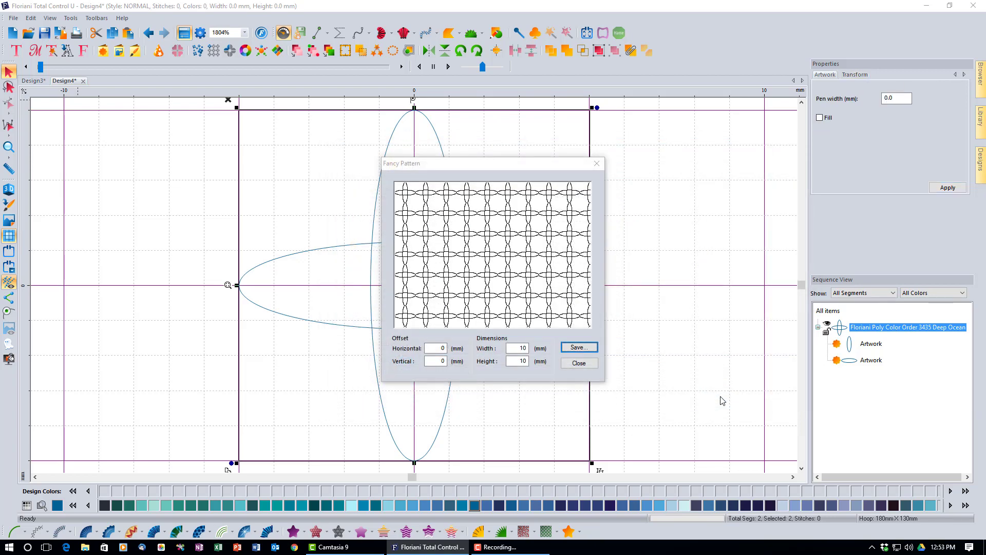
click(583, 368)
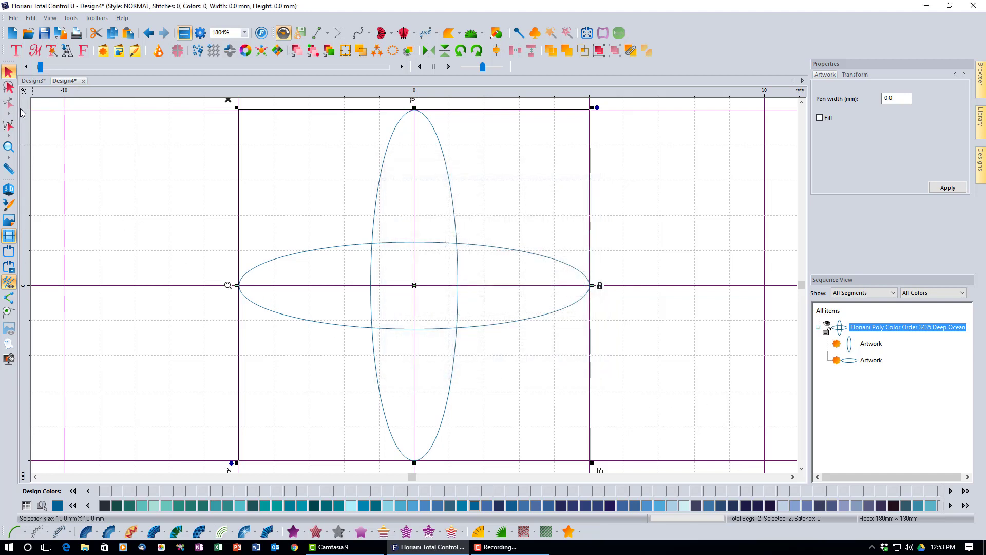
Apply the custom "ellipses" pattern to the fancy fill of the large rectangle in Design3.
click(32, 81)
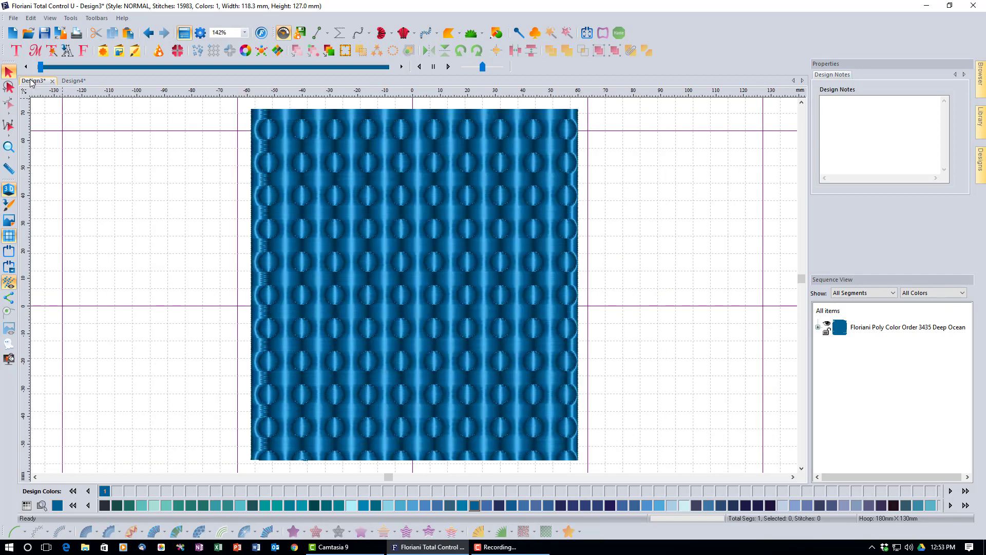
click(345, 303)
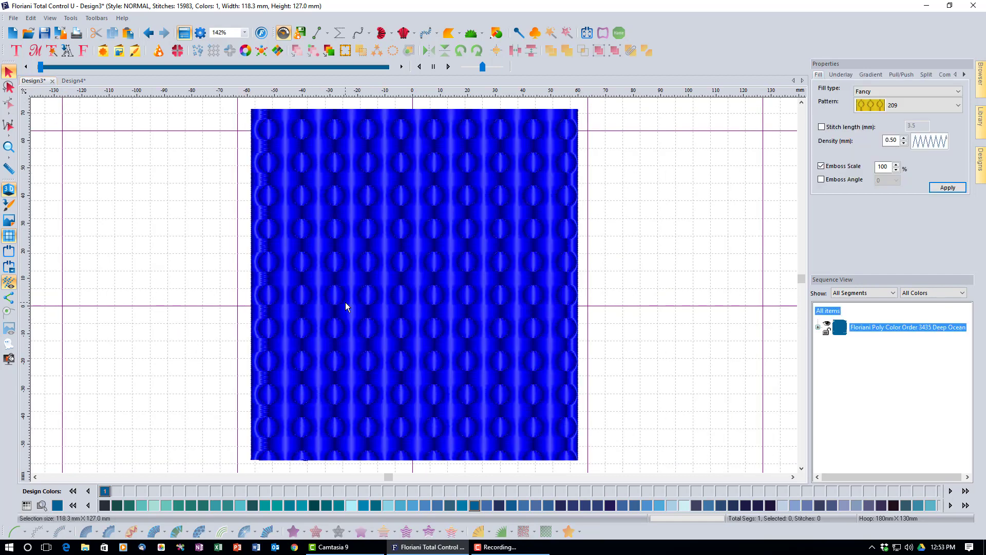
click(454, 323)
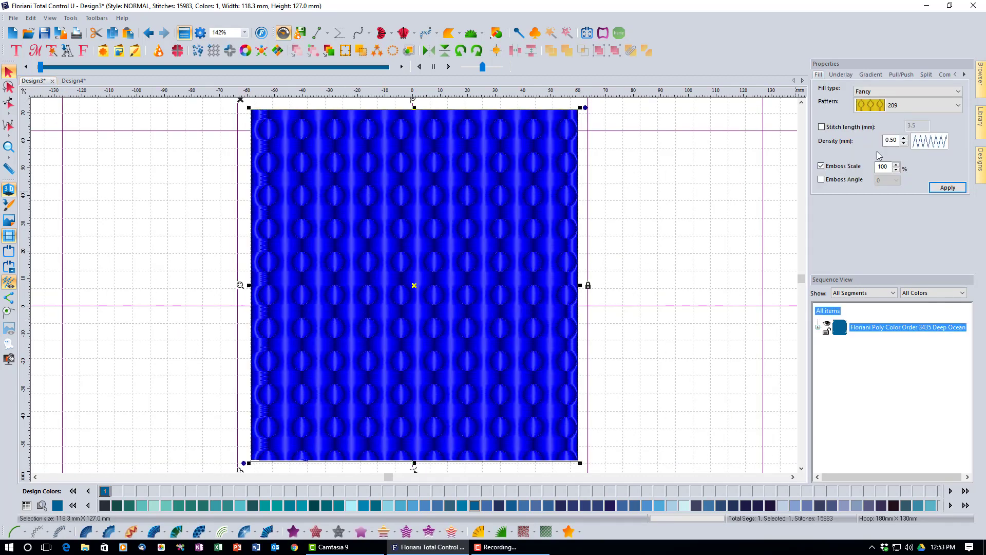
click(957, 106)
drag(959, 136, 957, 263)
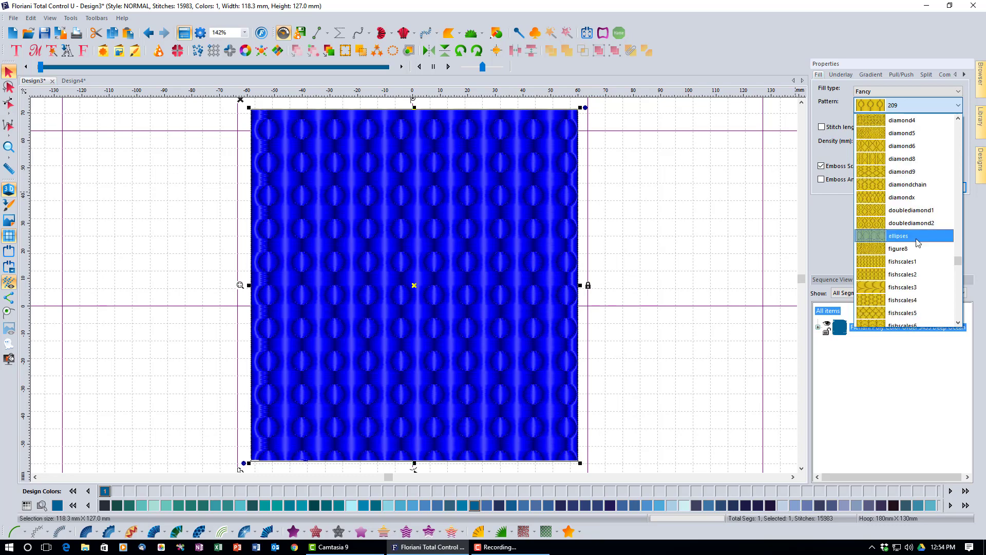
click(917, 240)
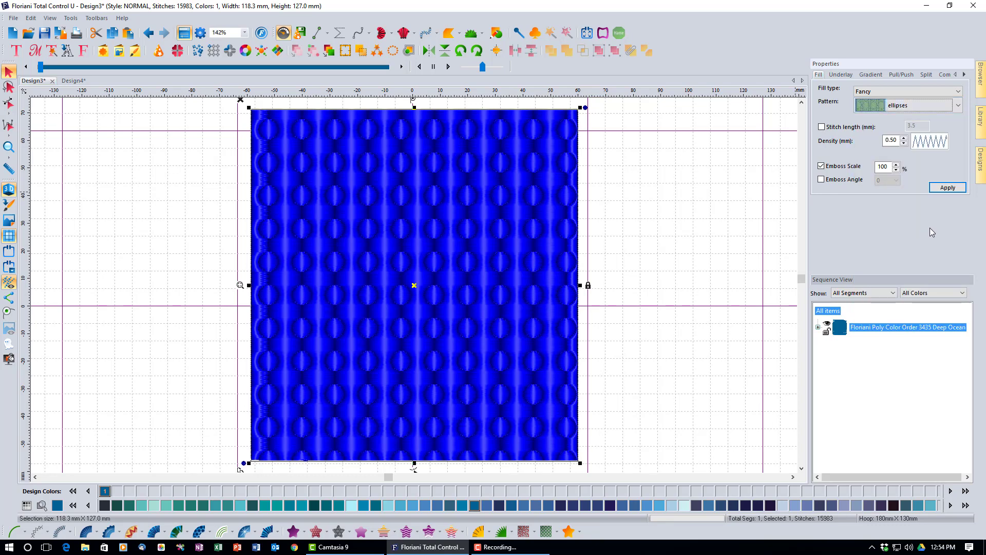
click(948, 188)
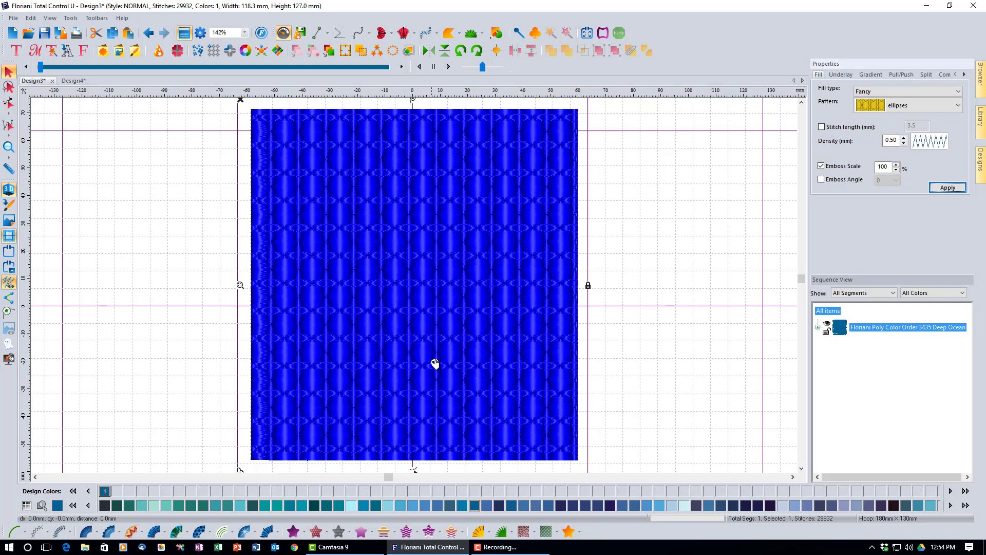
click(668, 363)
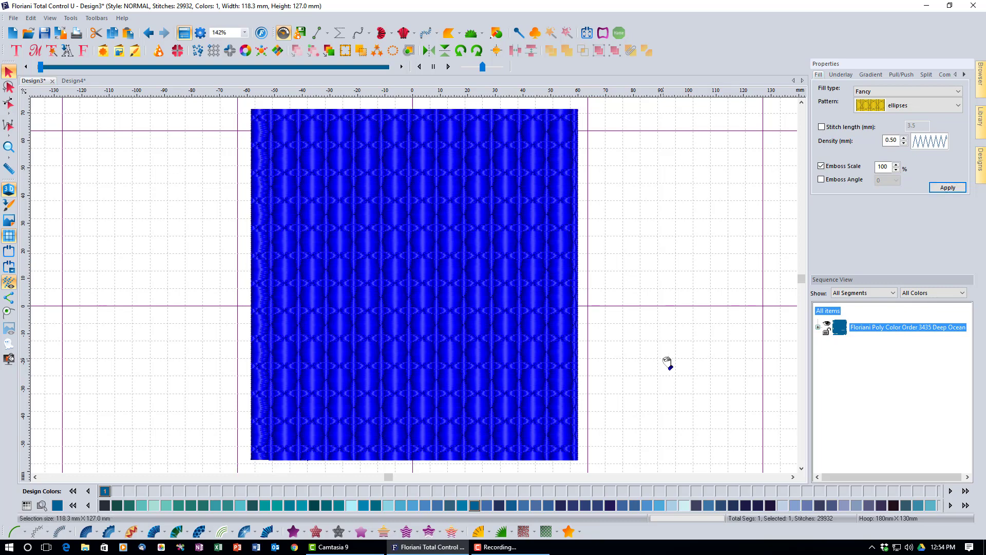
key(ctrl+a)
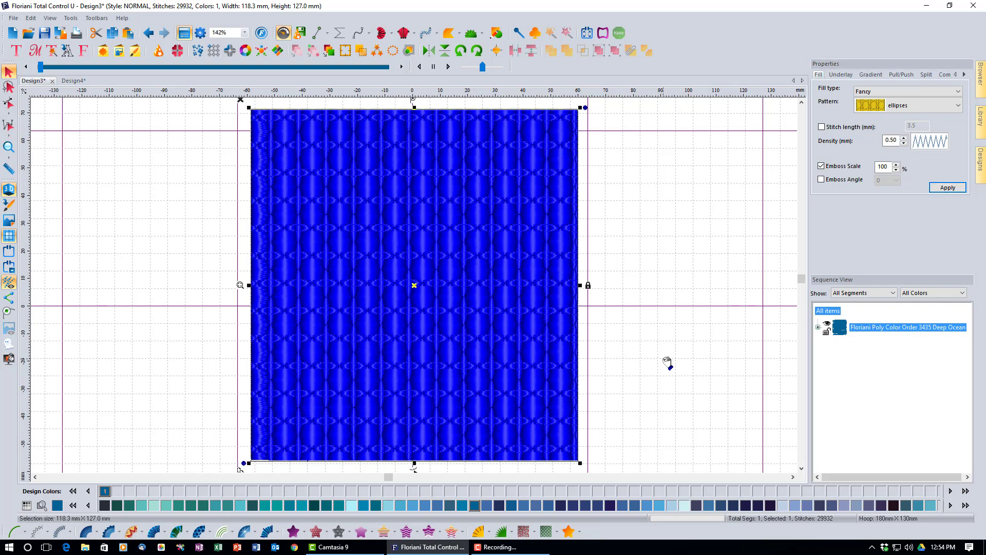